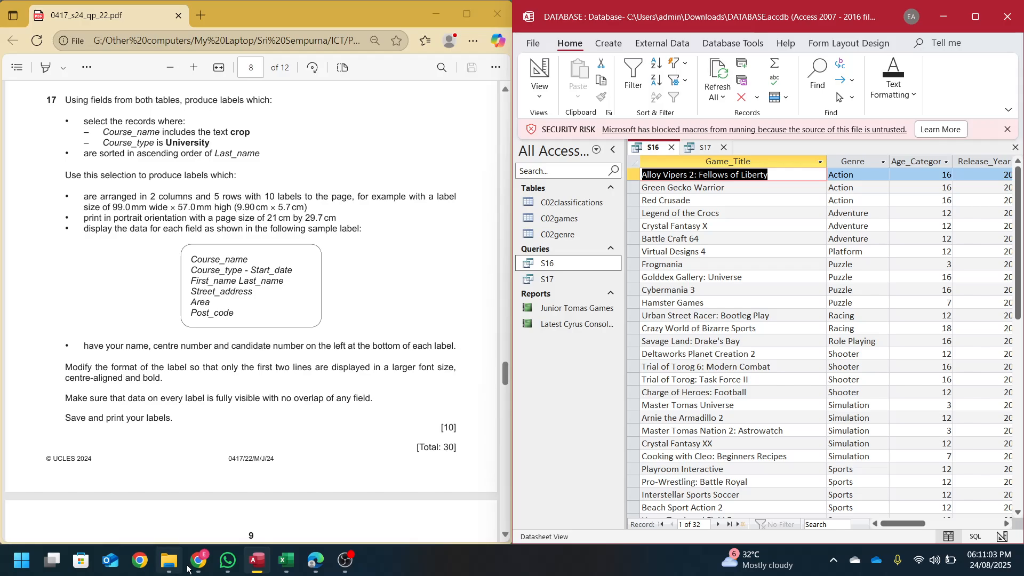
# - Switch between windows to bring the exam paper and the database forward
pyautogui.click(198, 561)
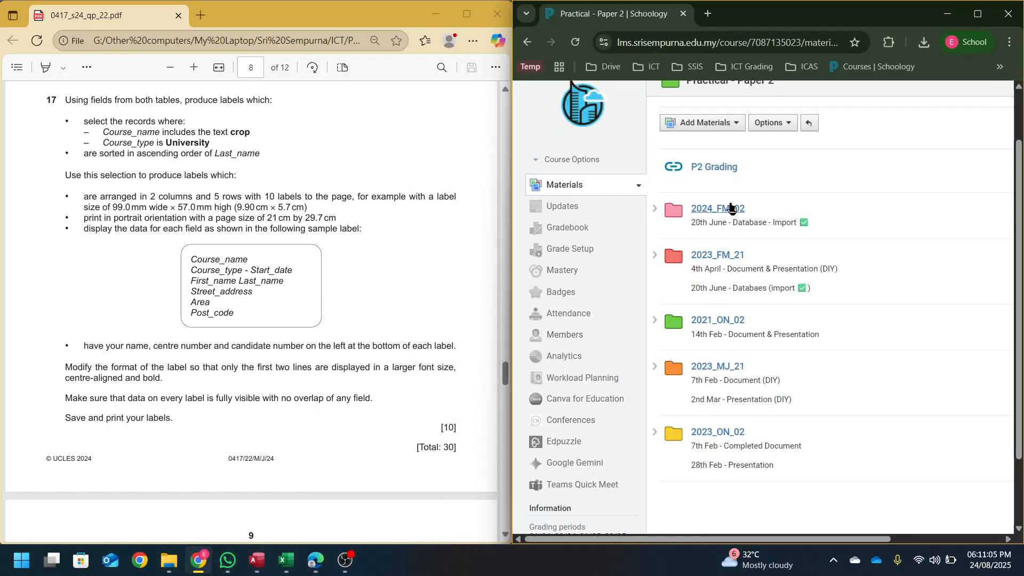
pyautogui.click(177, 36)
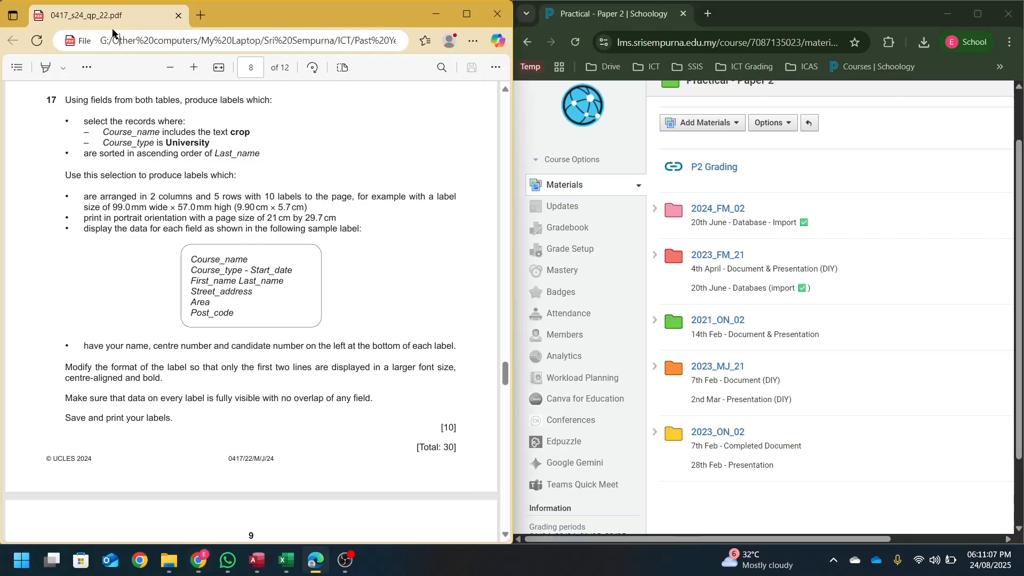
pyautogui.click(111, 29)
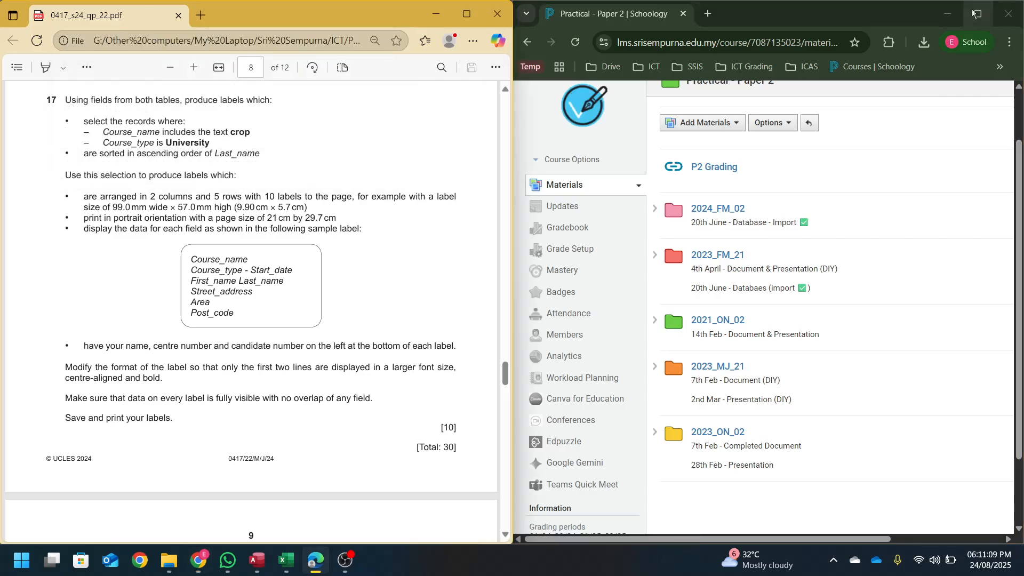
pyautogui.click(948, 15)
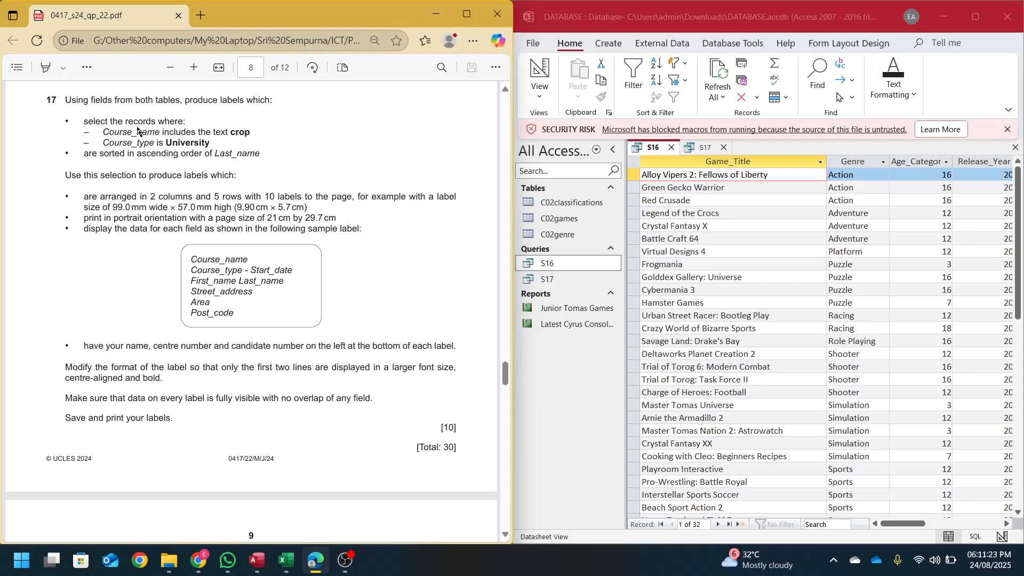
# - Underline the word 'labels' in question 17 with a blue freehand ink stroke
pyautogui.scroll(6, 190, 283)
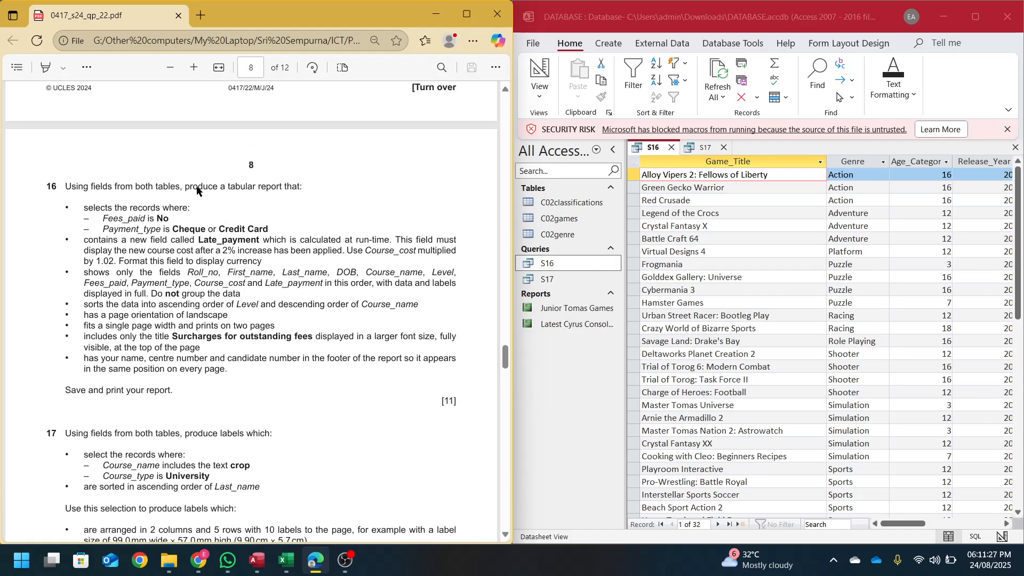
pyautogui.scroll(-5, 299, 208)
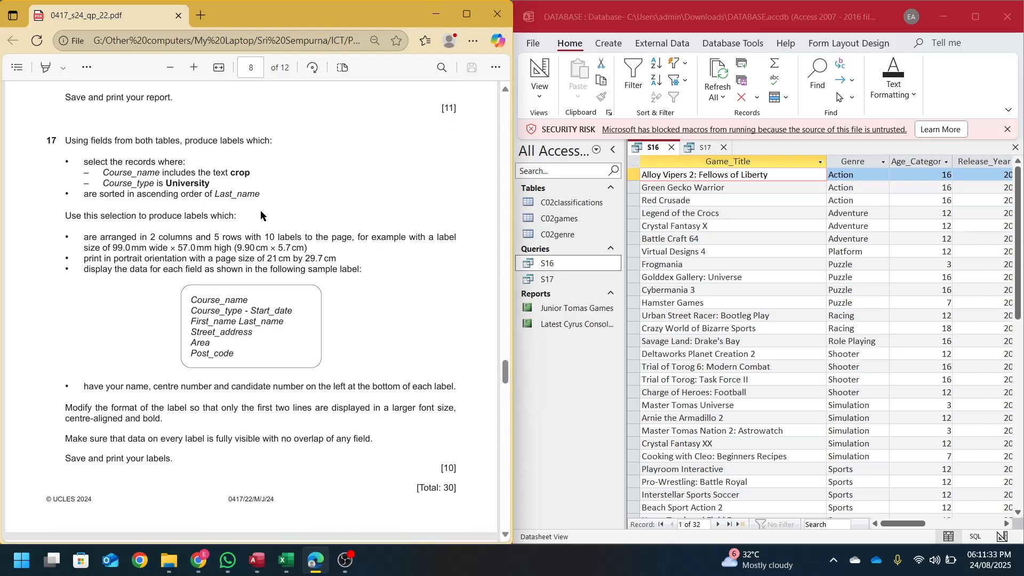
pyautogui.scroll(-1, 260, 210)
pyautogui.click(87, 68)
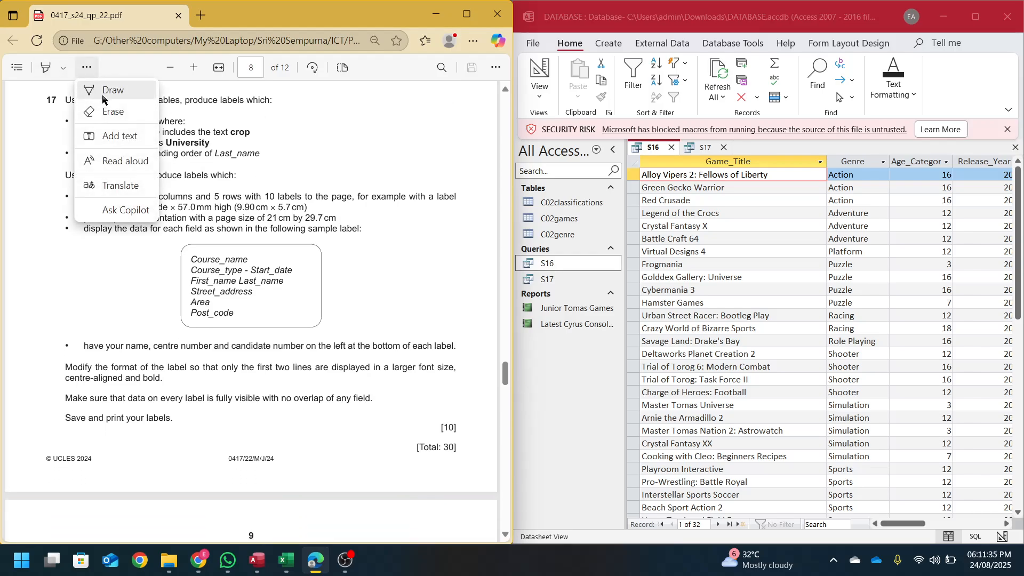
pyautogui.click(103, 97)
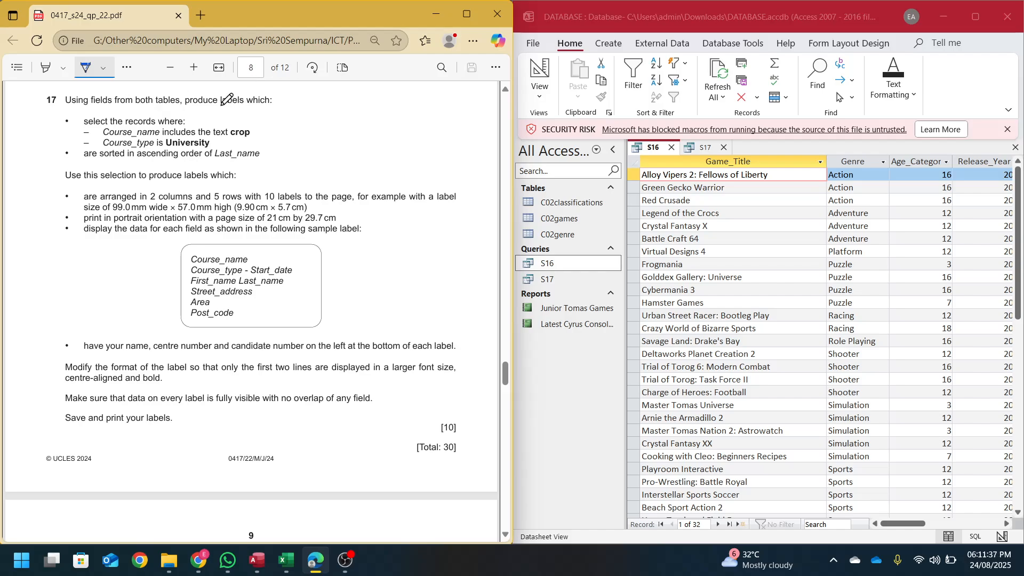
pyautogui.moveTo(222, 107); pyautogui.dragTo(235, 105)
# - List the report types on Access's Create tab and reopen the PDF annotation menu
pyautogui.click(601, 47)
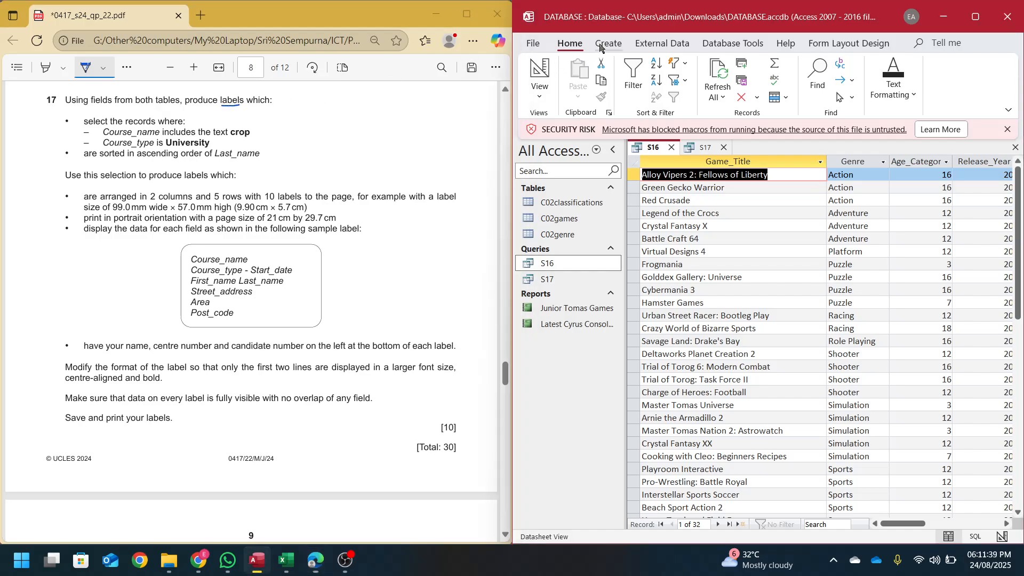
pyautogui.click(924, 80)
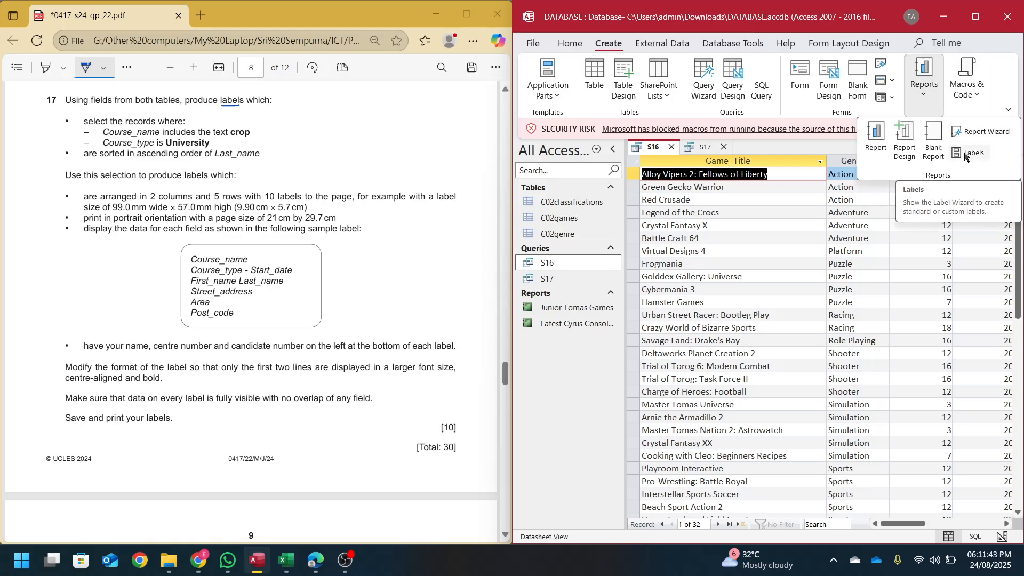
pyautogui.scroll(5, 315, 213)
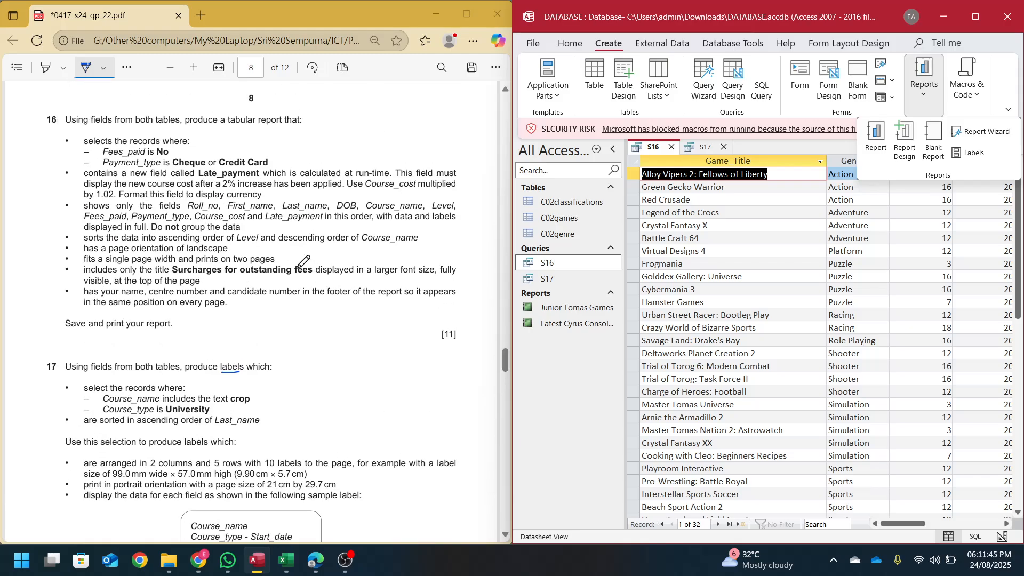
pyautogui.click(127, 68)
# - Add a text note beside question 17: '1. Query' with bullets Import, Filter, Create
pyautogui.click(149, 114)
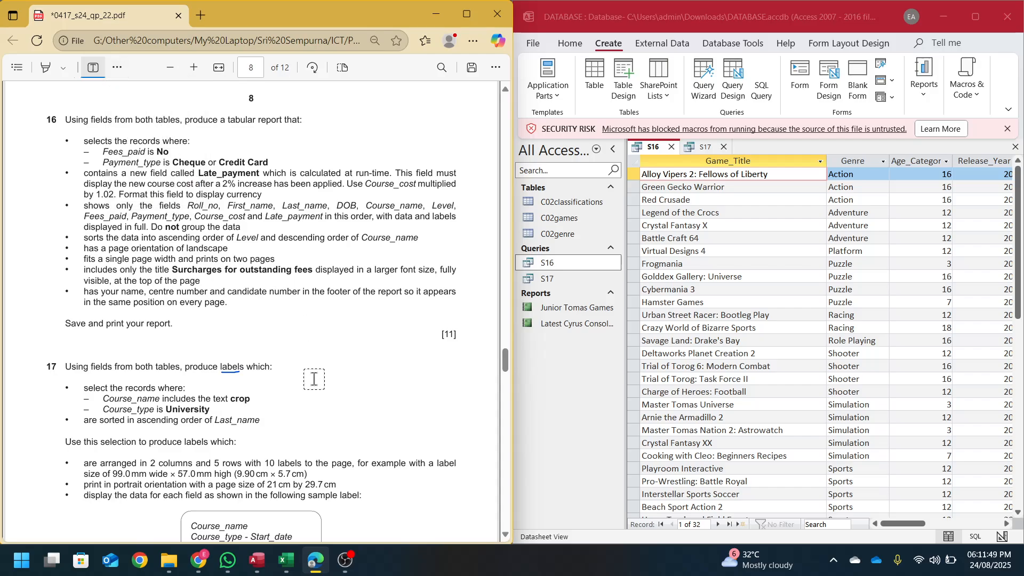
pyautogui.click(321, 376)
pyautogui.write('1')
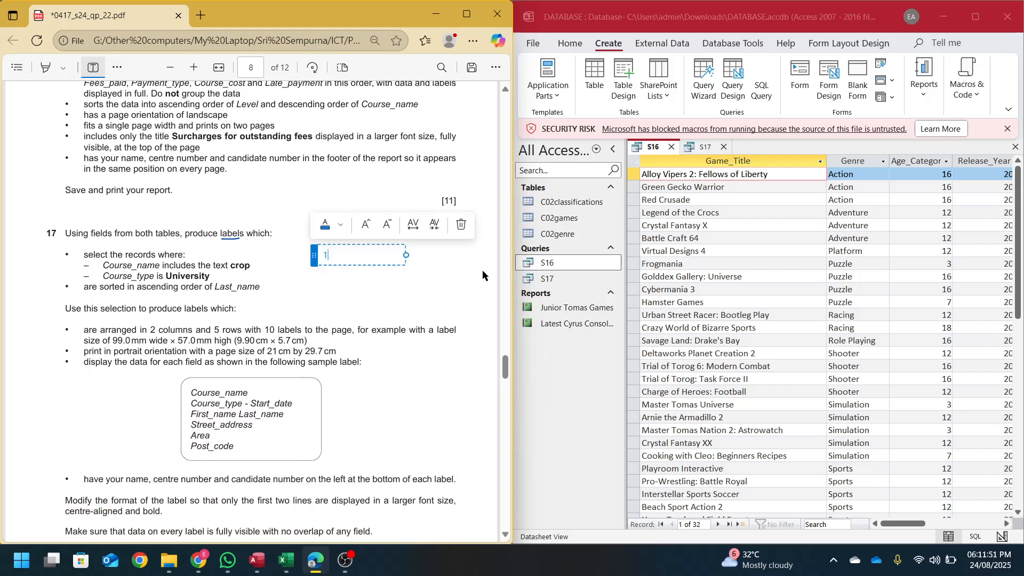
pyautogui.write('. Query')
pyautogui.press('Return')
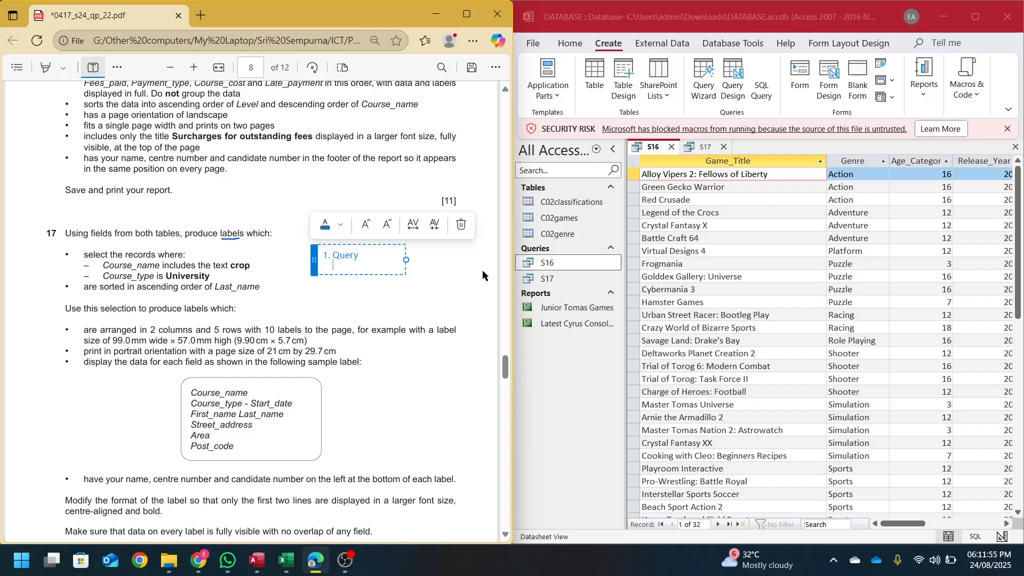
pyautogui.write('* Import')
pyautogui.press('Return')
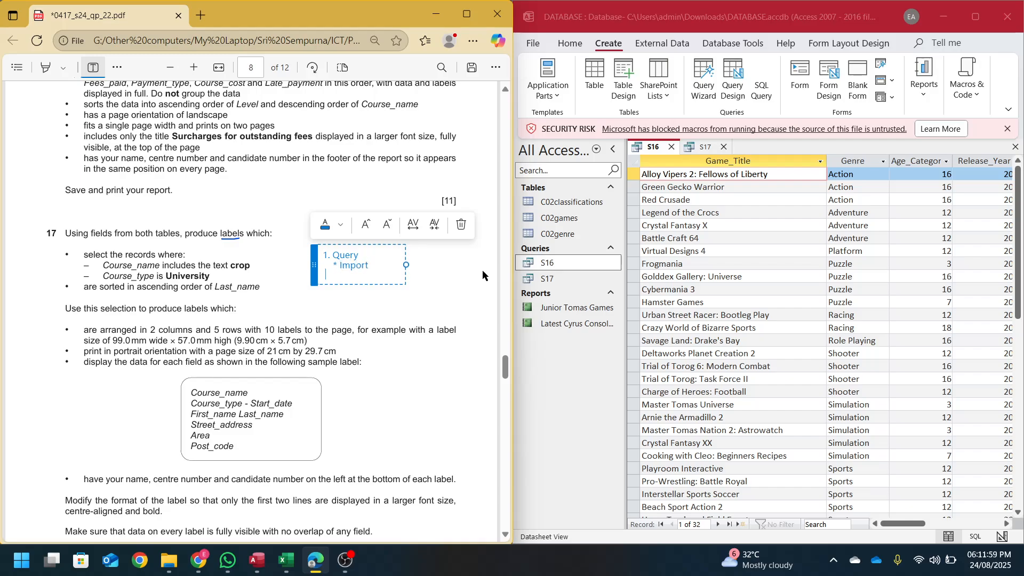
pyautogui.write('*')
pyautogui.press('BackSpace')
pyautogui.write('* Filter')
pyautogui.press('Return')
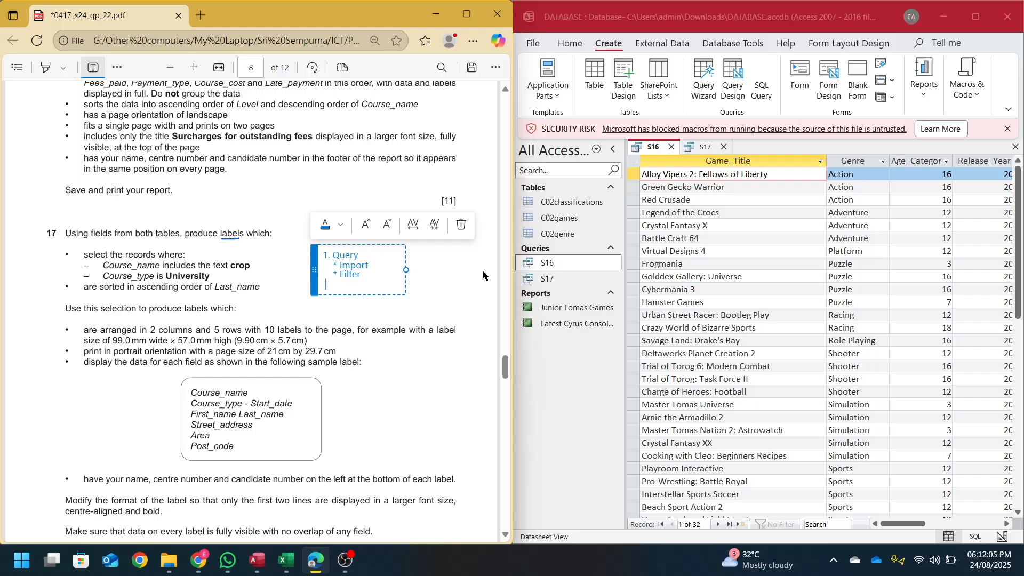
pyautogui.write('* Cra')
pyautogui.write('ate')
# - Add '2. Label' below the Create line and finish the note
pyautogui.scroll(3, 346, 310)
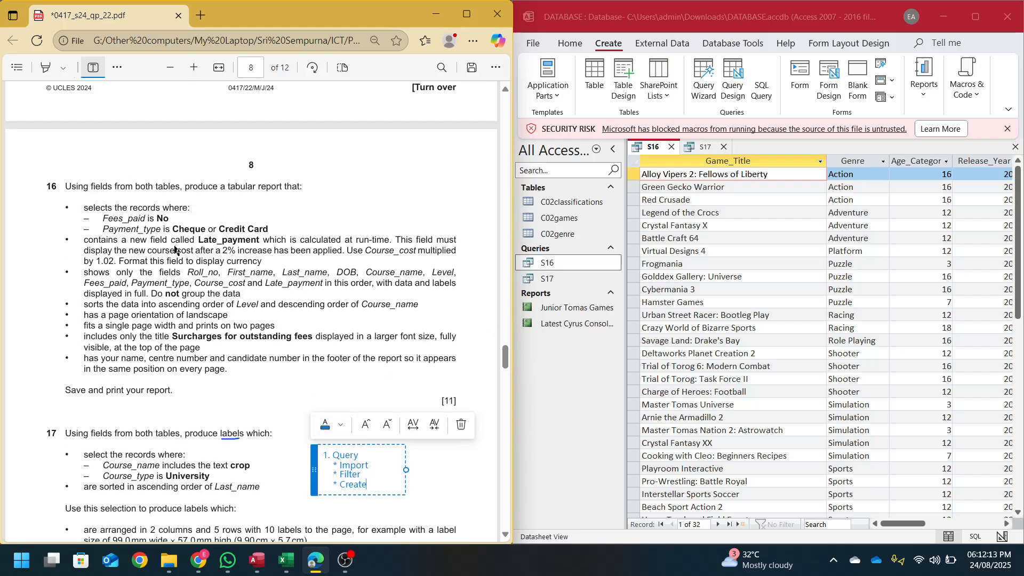
pyautogui.scroll(-3, 374, 464)
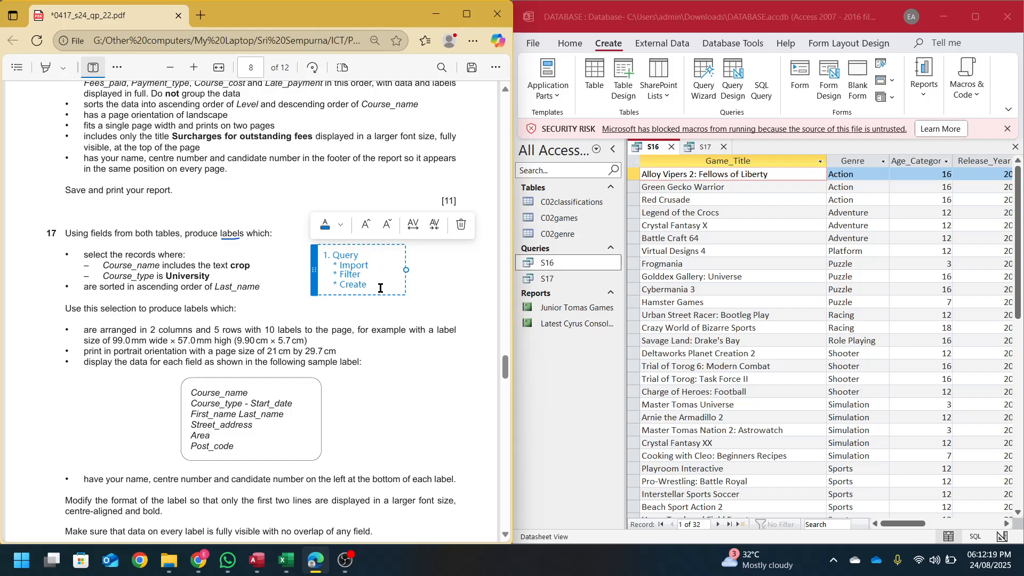
pyautogui.moveTo(377, 284); pyautogui.dragTo(336, 284)
pyautogui.click(391, 284)
pyautogui.press('Return')
pyautogui.press('Return')
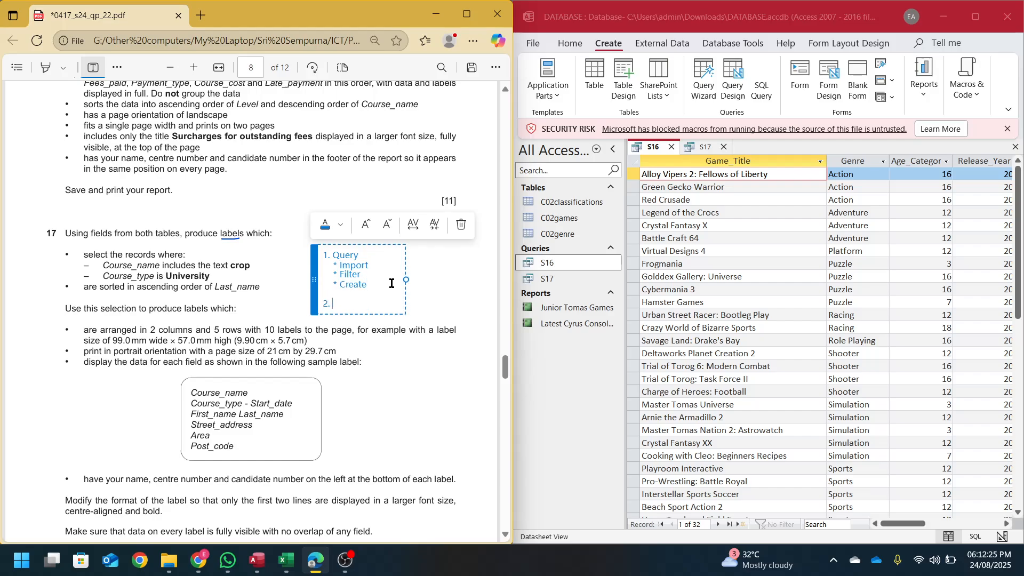
pyautogui.write('2. Label')
pyautogui.click(398, 383)
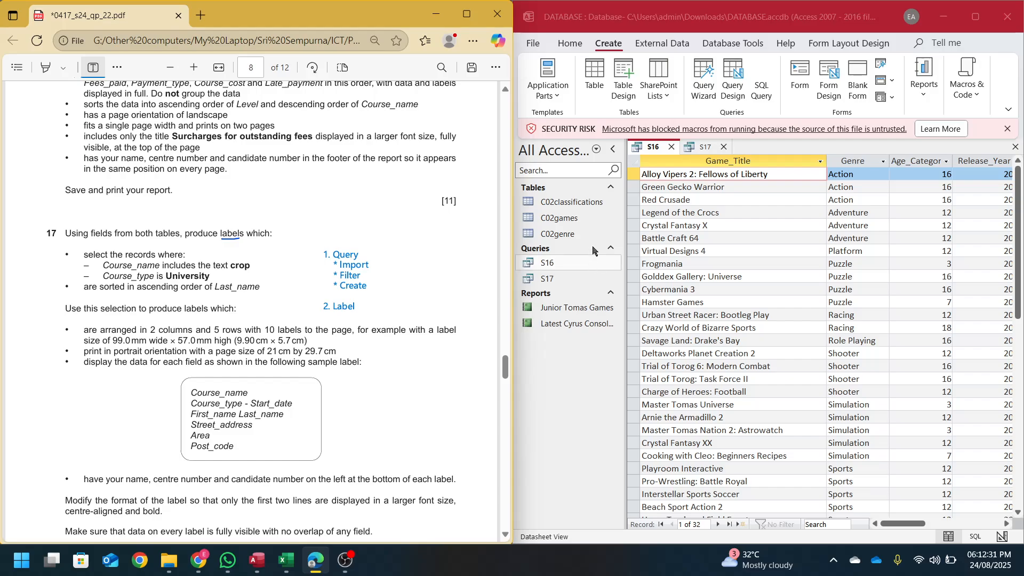
# - Open the S16 query in Design view, with Access on the right and the exam PDF on the left
pyautogui.click(976, 16)
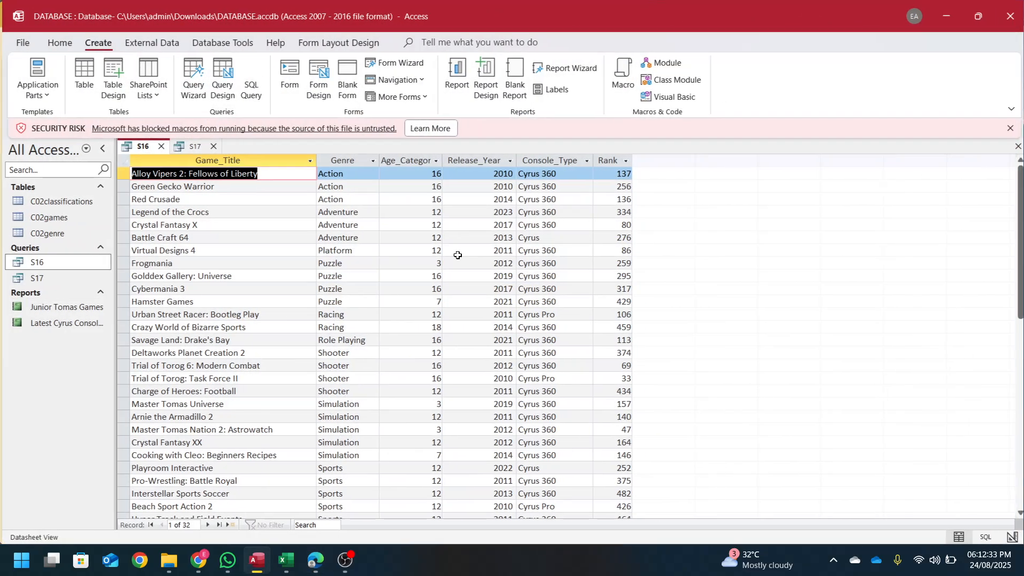
pyautogui.click(57, 44)
pyautogui.click(30, 74)
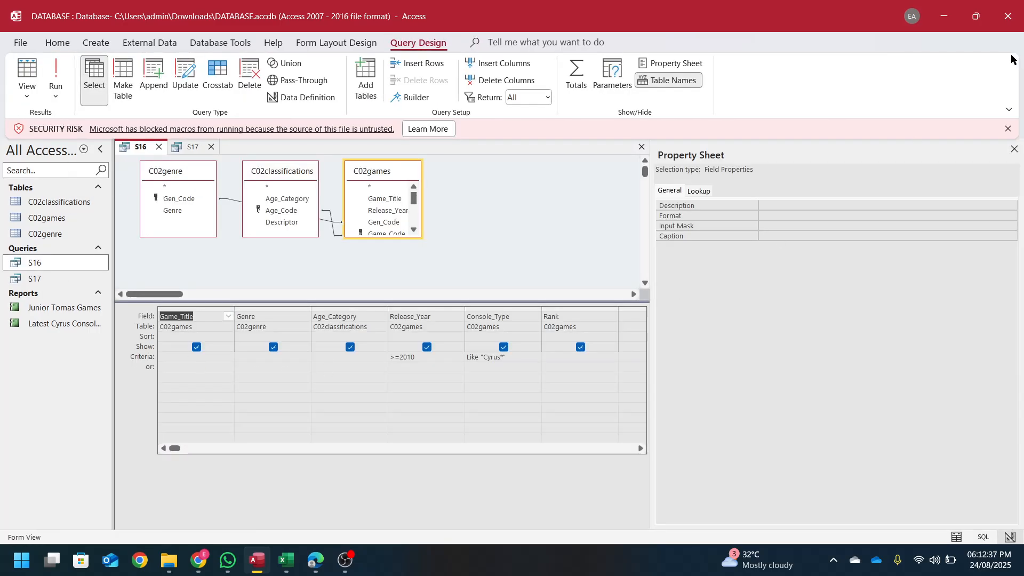
pyautogui.click(1015, 148)
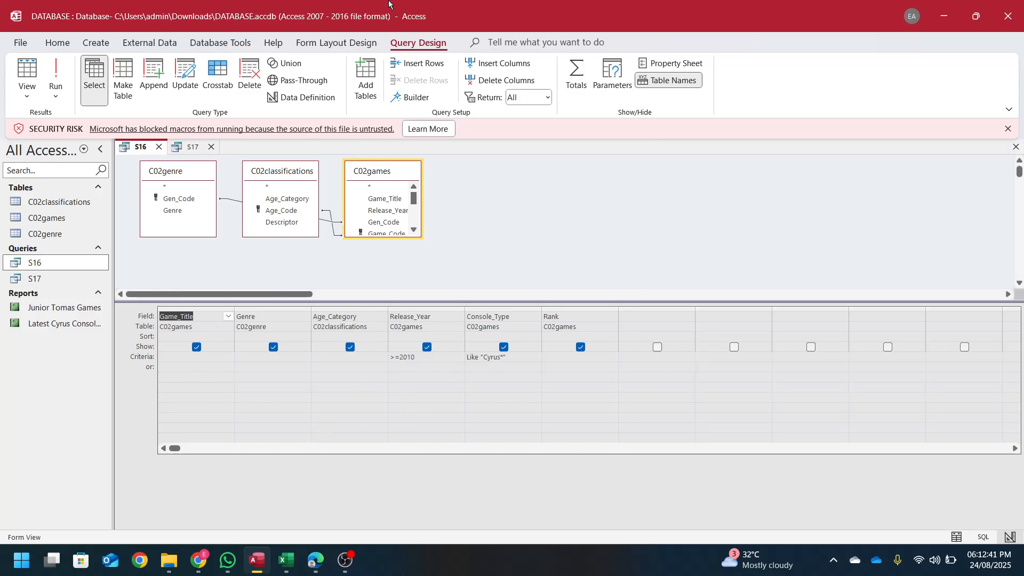
pyautogui.moveTo(587, 11); pyautogui.dragTo(1023, 180)
pyautogui.click(70, 191)
pyautogui.scroll(-5, 213, 268)
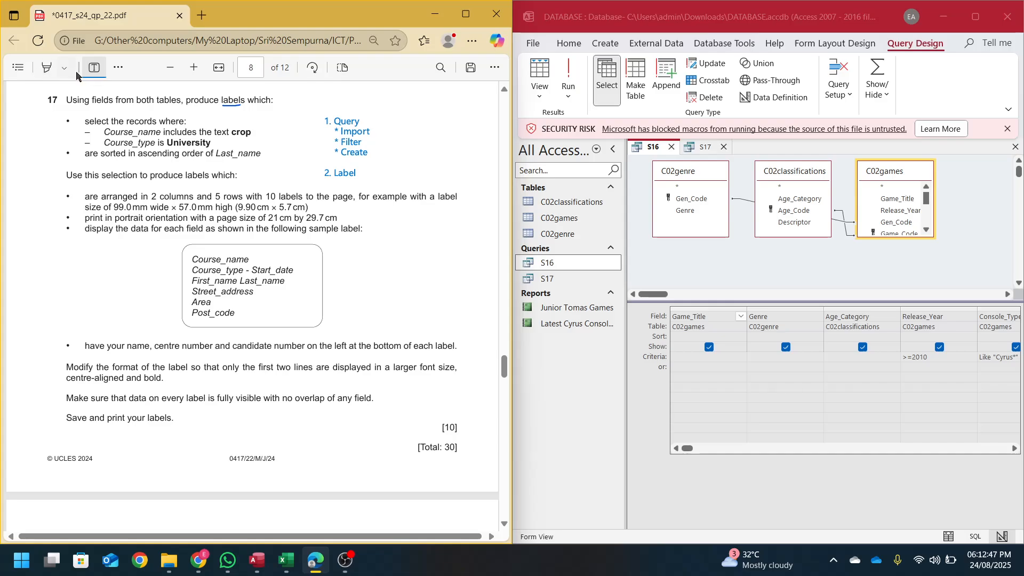
# - Highlight Course_name, Start_date, First_name and Street_address in yellow, then run the S16 query
pyautogui.click(47, 67)
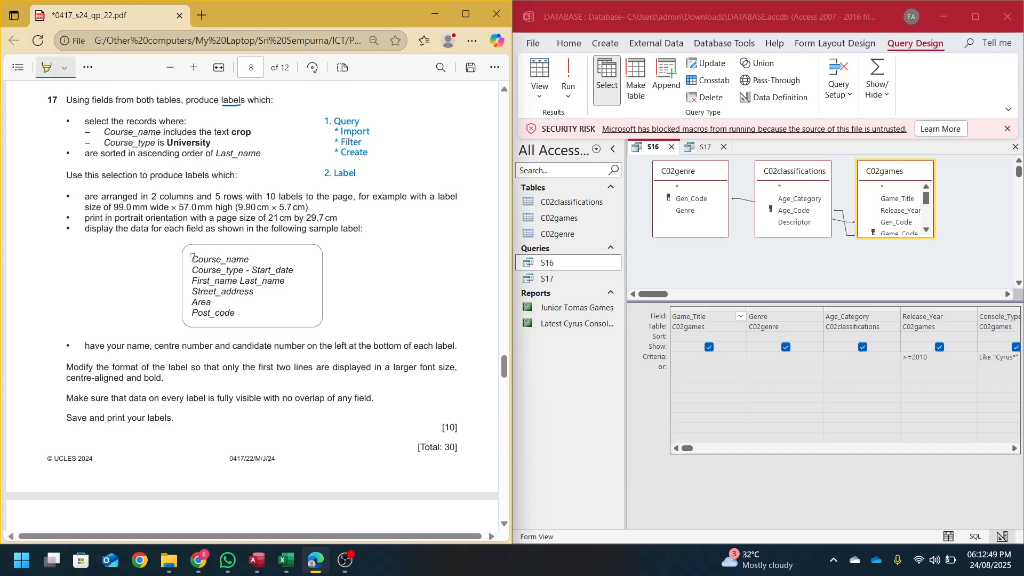
pyautogui.moveTo(191, 259)
pyautogui.mouseDown()
pyautogui.moveTo(246, 260)
pyautogui.moveTo(226, 270)
pyautogui.moveTo(239, 268)
pyautogui.mouseUp()
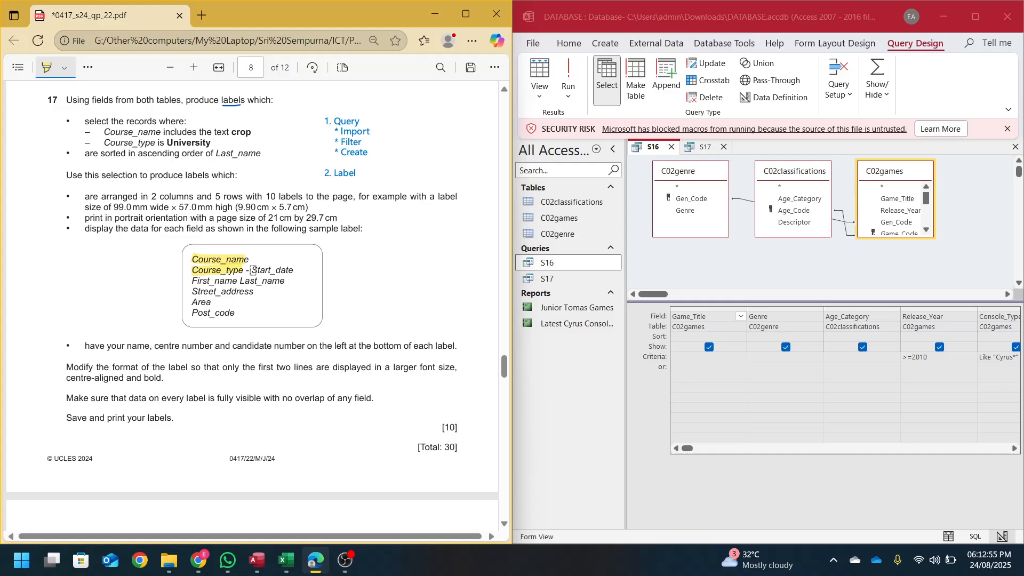
pyautogui.moveTo(253, 270); pyautogui.dragTo(295, 270)
pyautogui.moveTo(192, 281); pyautogui.dragTo(287, 281)
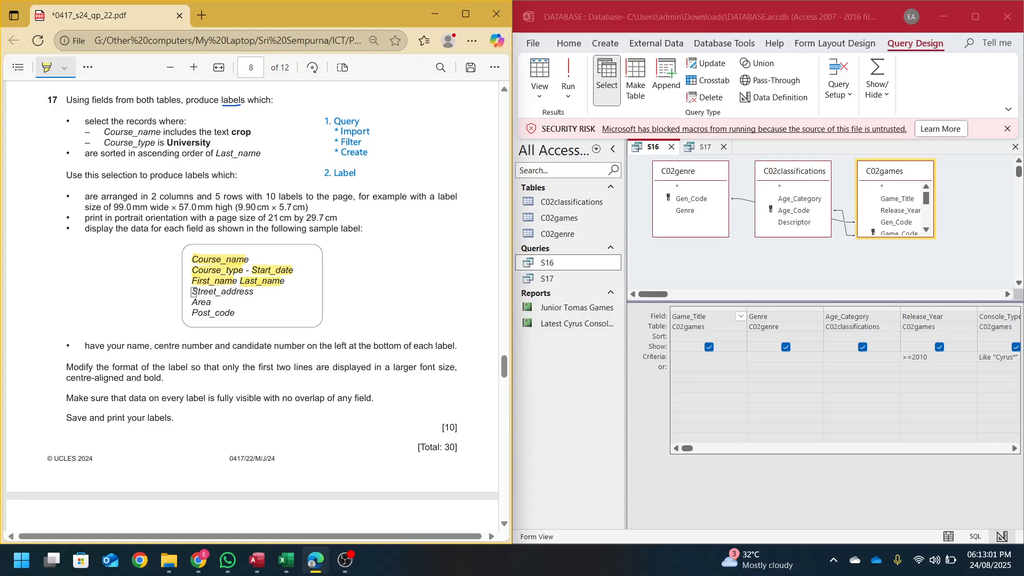
pyautogui.moveTo(194, 291)
pyautogui.mouseDown()
pyautogui.moveTo(238, 293)
pyautogui.moveTo(211, 302)
pyautogui.moveTo(236, 314)
pyautogui.mouseUp()
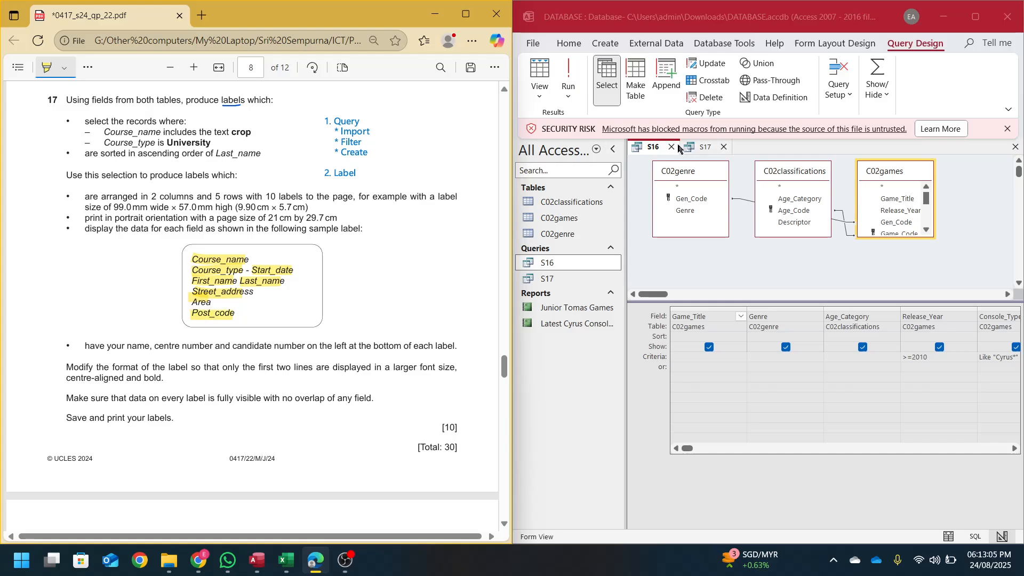
pyautogui.click(666, 119)
pyautogui.click(569, 78)
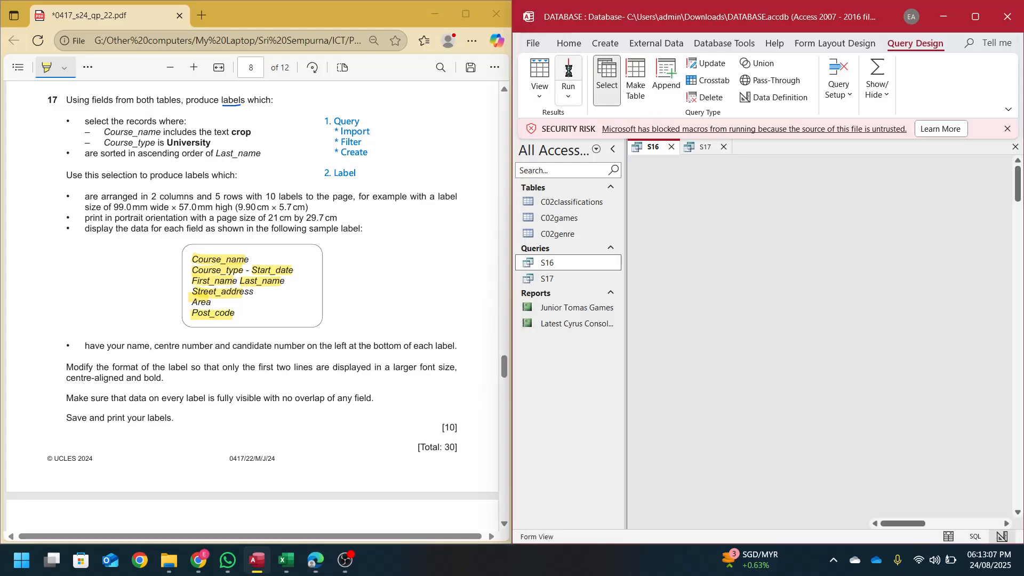
# - Review the S17 results, then close both the S16 and S17 queries
pyautogui.click(976, 22)
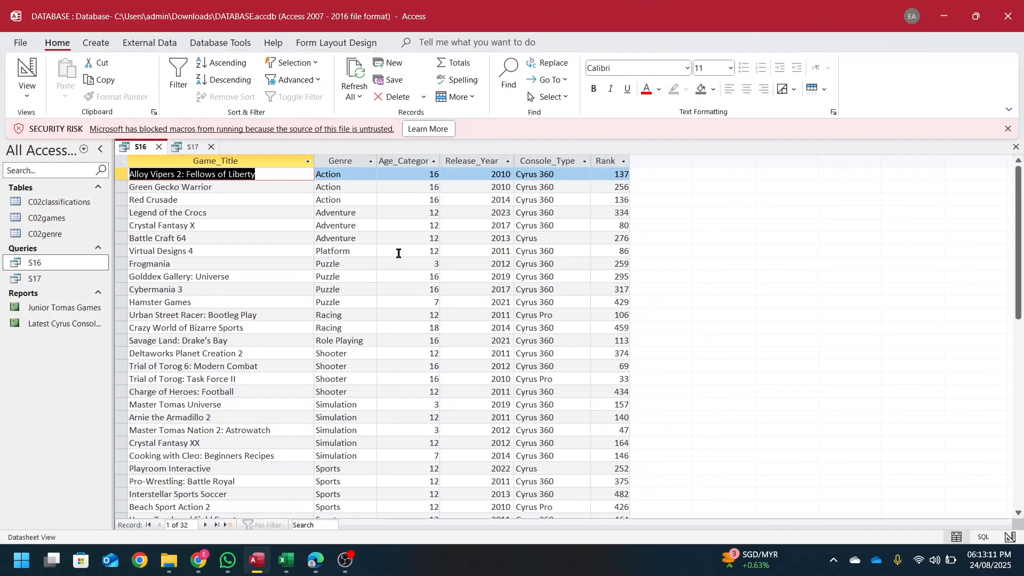
pyautogui.click(184, 148)
pyautogui.moveTo(267, 327); pyautogui.dragTo(312, 277)
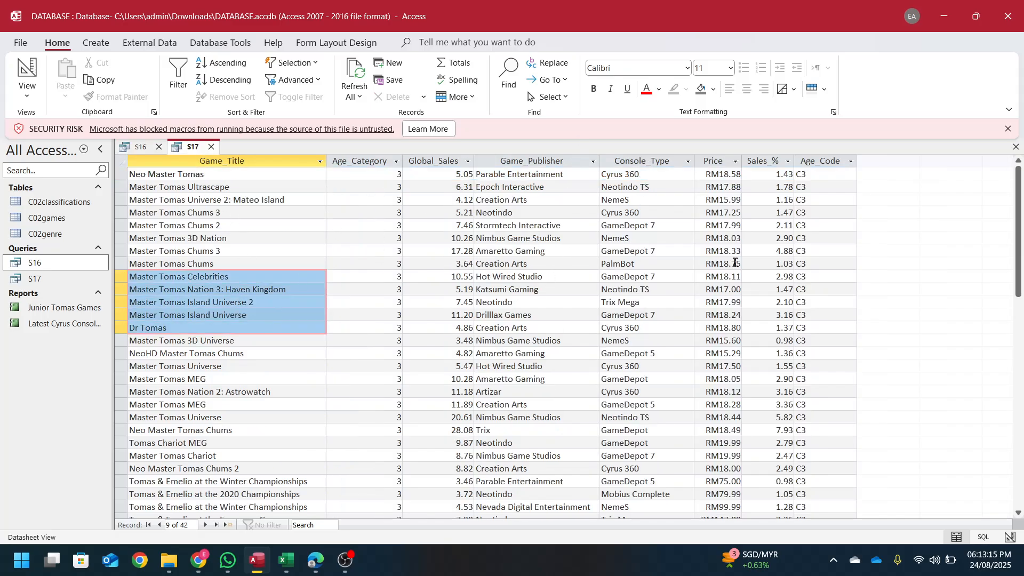
pyautogui.click(158, 147)
pyautogui.doubleClick(738, 9)
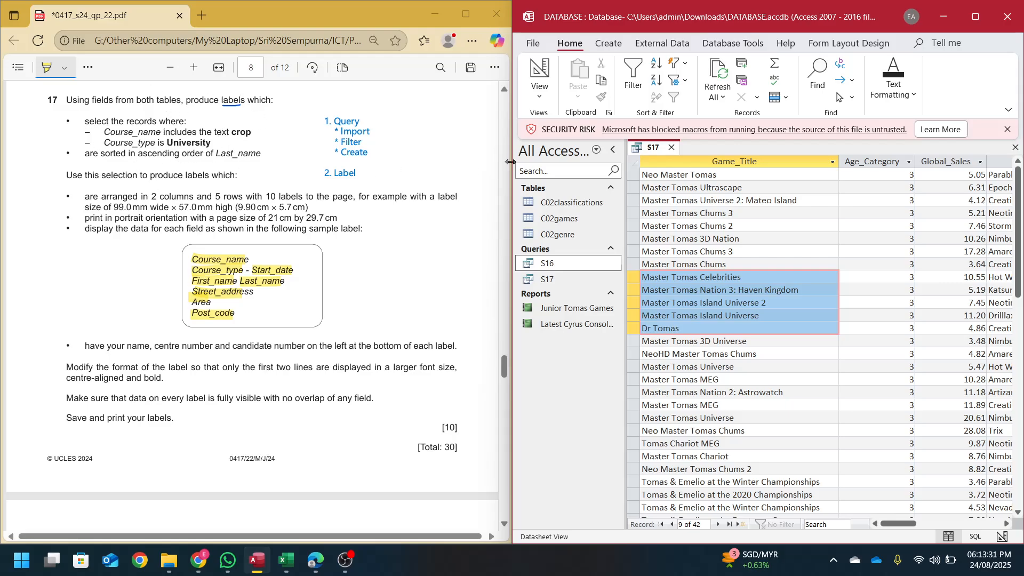
pyautogui.click(673, 147)
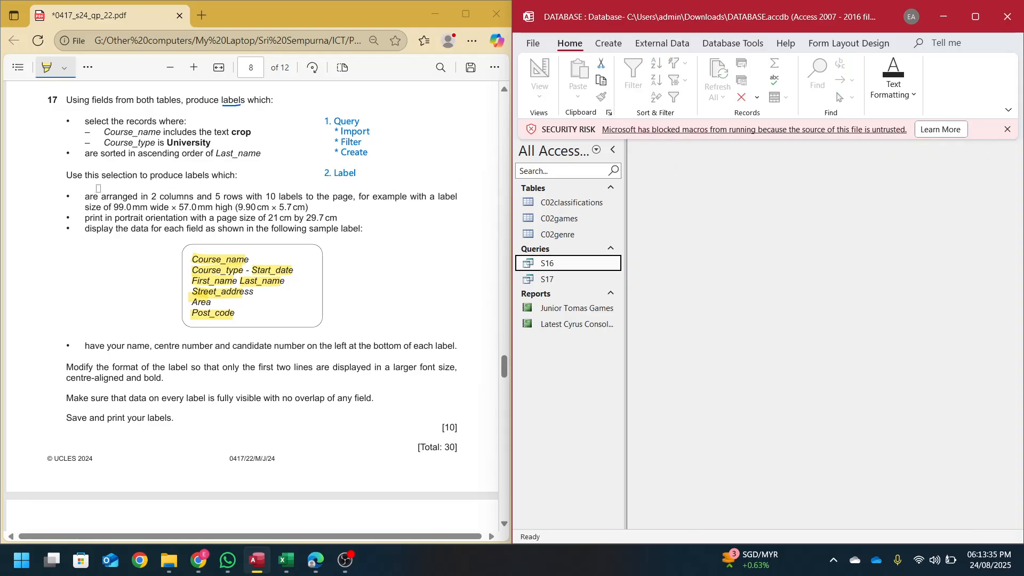
# - Ink-mark the record-selection bullet and underline 'sorted' and 'labels' in question 17
pyautogui.click(88, 67)
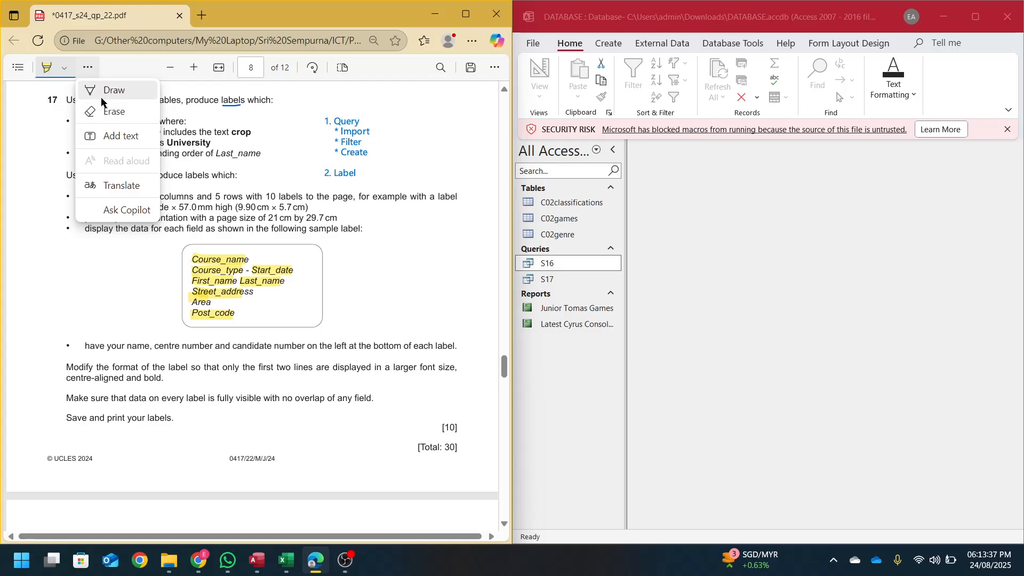
pyautogui.click(104, 95)
pyautogui.moveTo(52, 125); pyautogui.dragTo(85, 116)
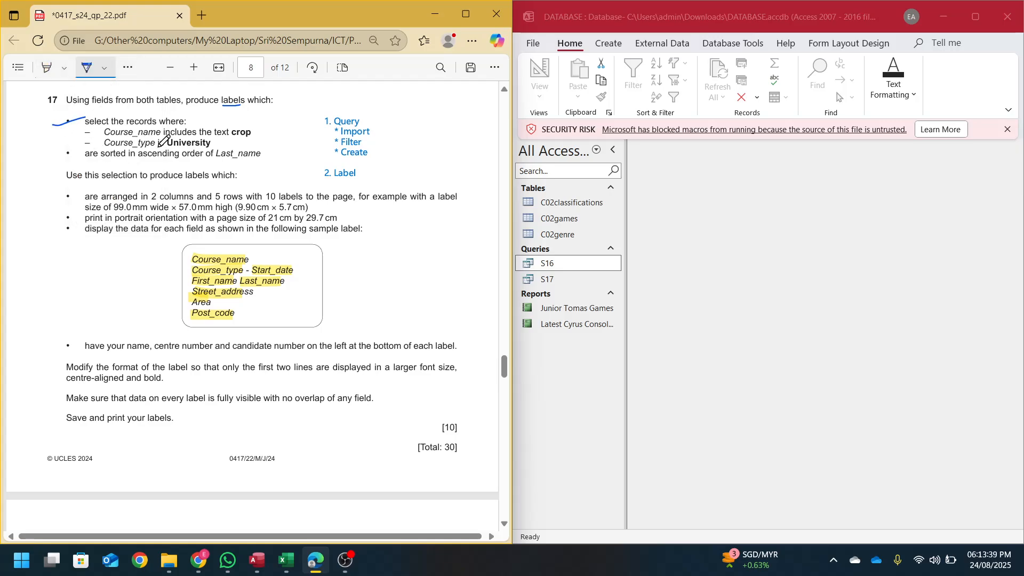
pyautogui.moveTo(101, 161); pyautogui.dragTo(116, 158)
pyautogui.moveTo(185, 183); pyautogui.dragTo(202, 183)
# - Show the report types on Access's Create tab
pyautogui.click(600, 50)
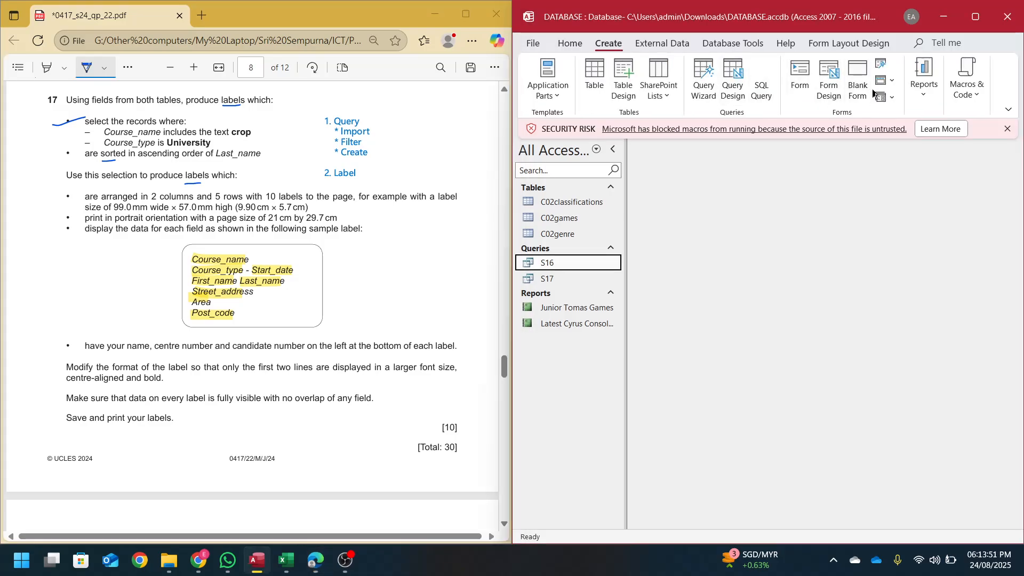
pyautogui.click(965, 80)
pyautogui.click(924, 80)
# - Launch the Label Wizard and underline the 9.90 cm width and 21 cm page size in ink
pyautogui.click(971, 152)
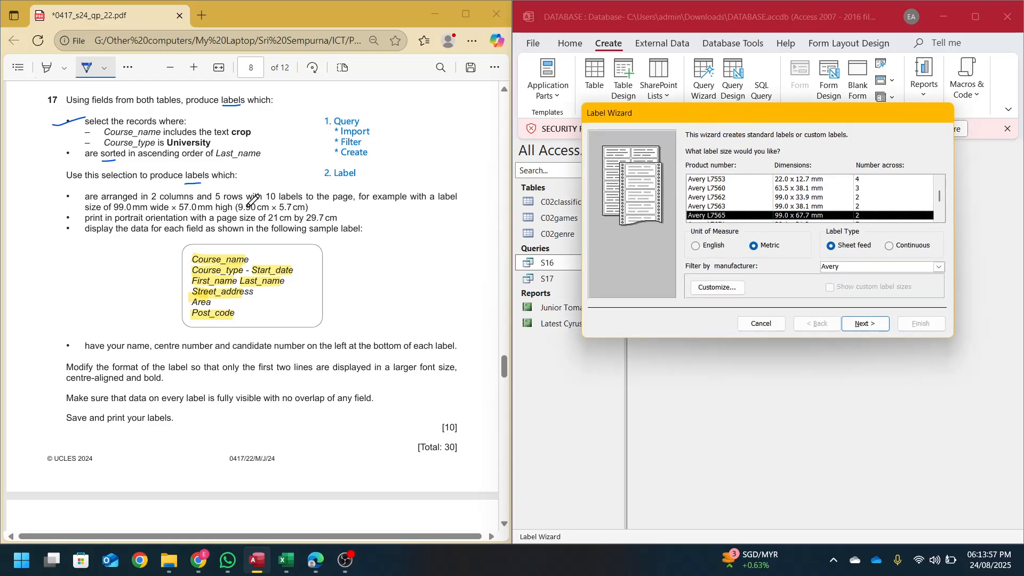
pyautogui.moveTo(238, 212); pyautogui.dragTo(295, 215)
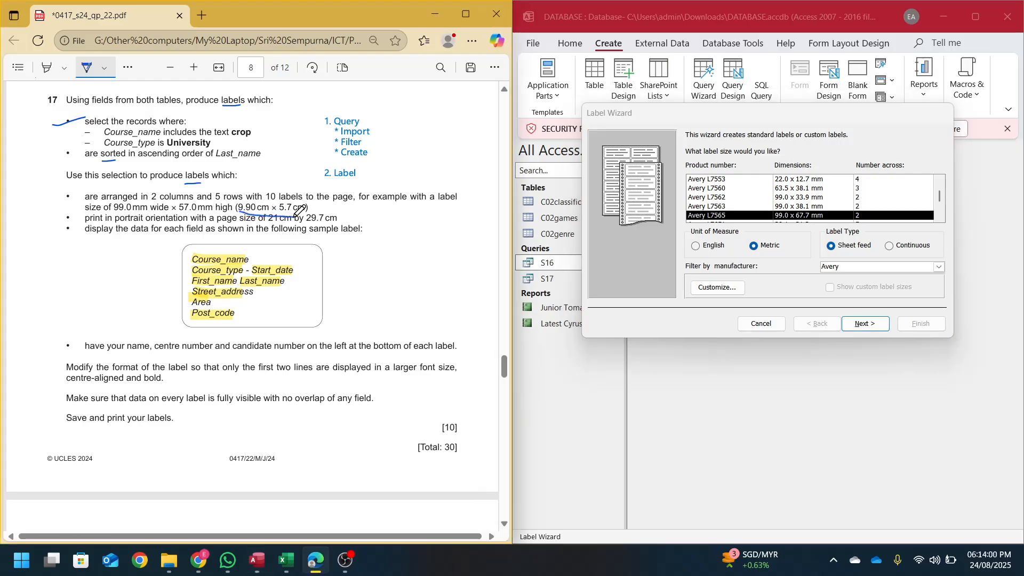
pyautogui.click(773, 215)
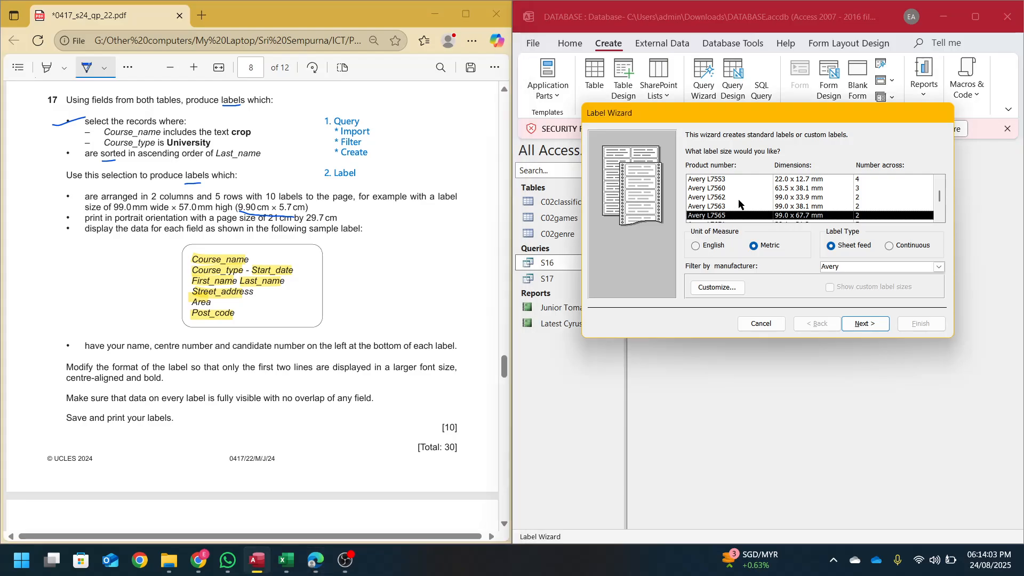
# - Step up and down through the Avery label size list
pyautogui.press('Down')
pyautogui.press('Down')
pyautogui.press('Down')
pyautogui.press('Up')
pyautogui.press('Up')
pyautogui.press('Up')
pyautogui.press('Up')
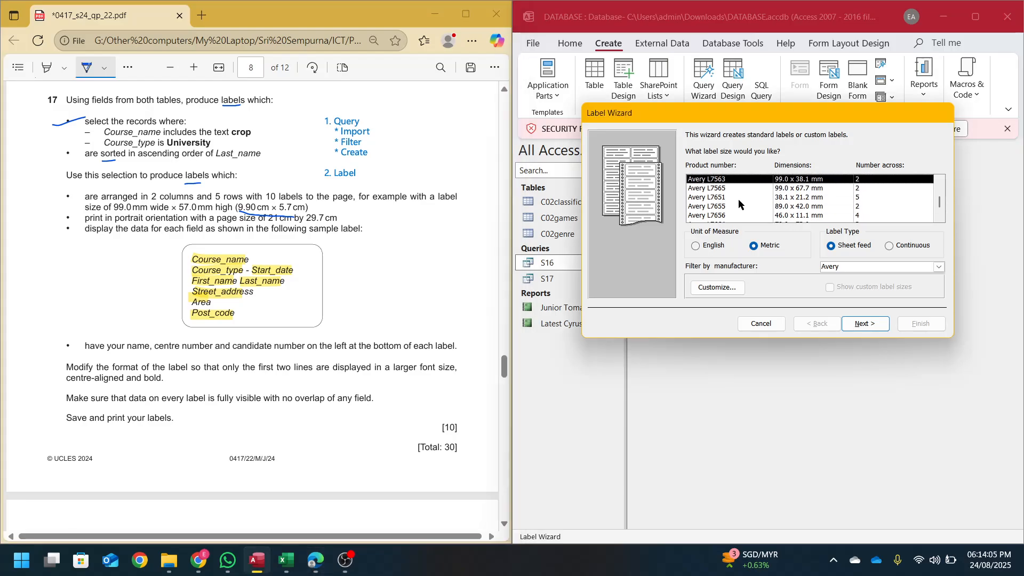
pyautogui.press('Up')
pyautogui.press('Up')
pyautogui.press('Up')
pyautogui.press('Up')
pyautogui.press('Up')
pyautogui.press('Up')
pyautogui.press('Up')
pyautogui.press('Up')
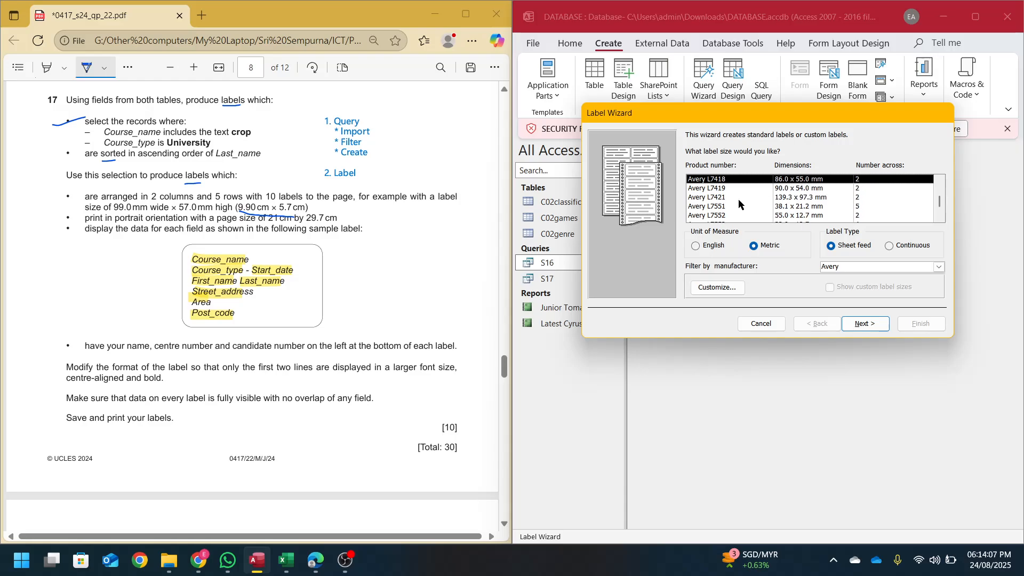
pyautogui.press('Up')
pyautogui.press('Down')
pyautogui.press('Down')
pyautogui.press('Down')
pyautogui.press('Down')
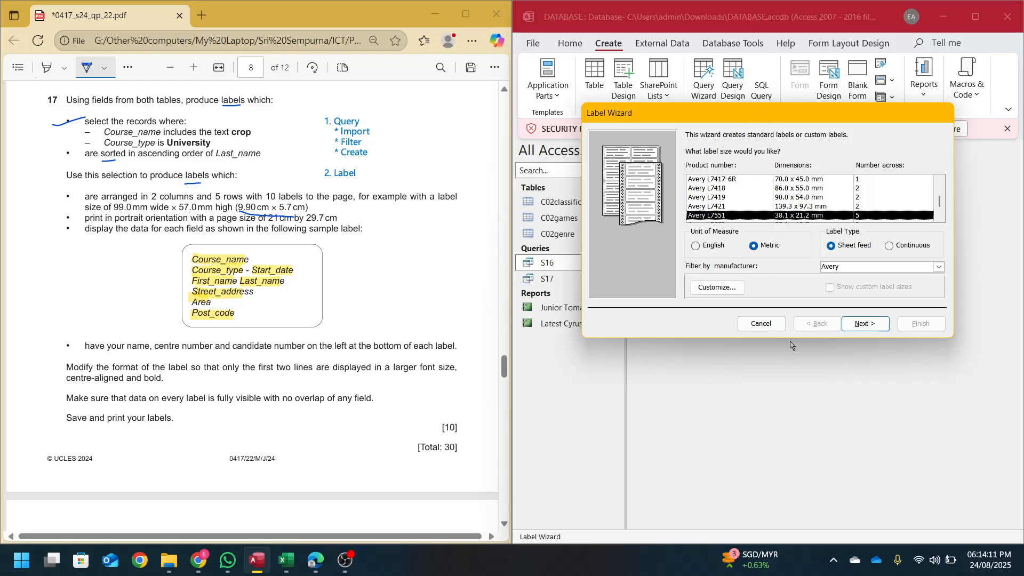
# - Cancel both wizards, open the S17 query, and restart the Labels wizard from it
pyautogui.click(761, 324)
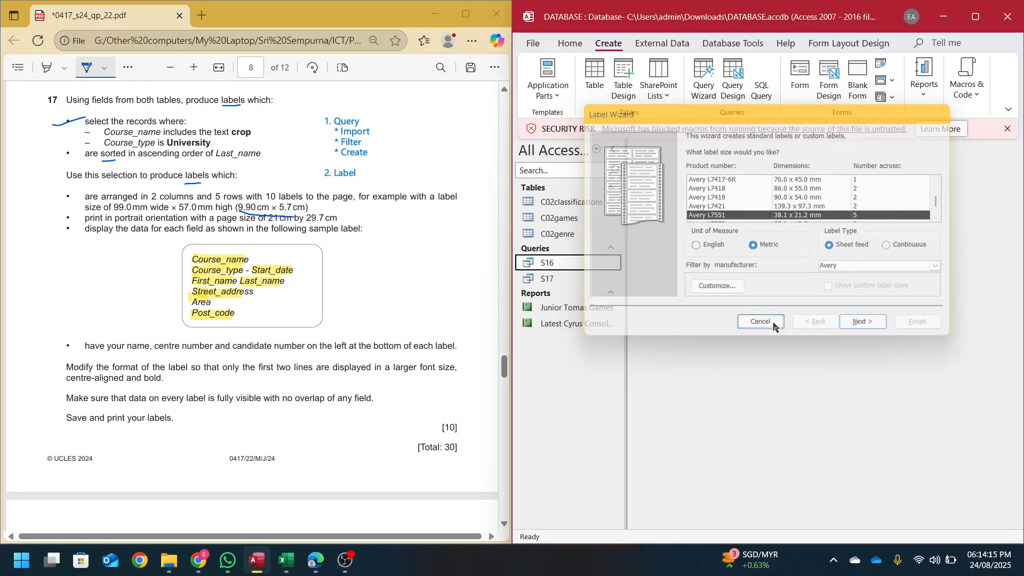
pyautogui.click(924, 80)
pyautogui.click(981, 131)
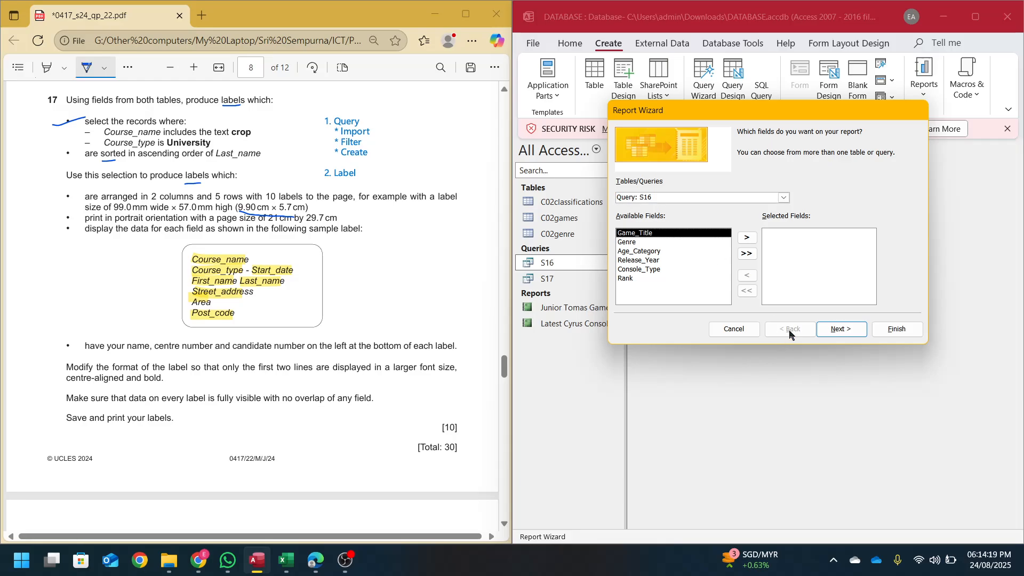
pyautogui.click(734, 329)
pyautogui.doubleClick(545, 278)
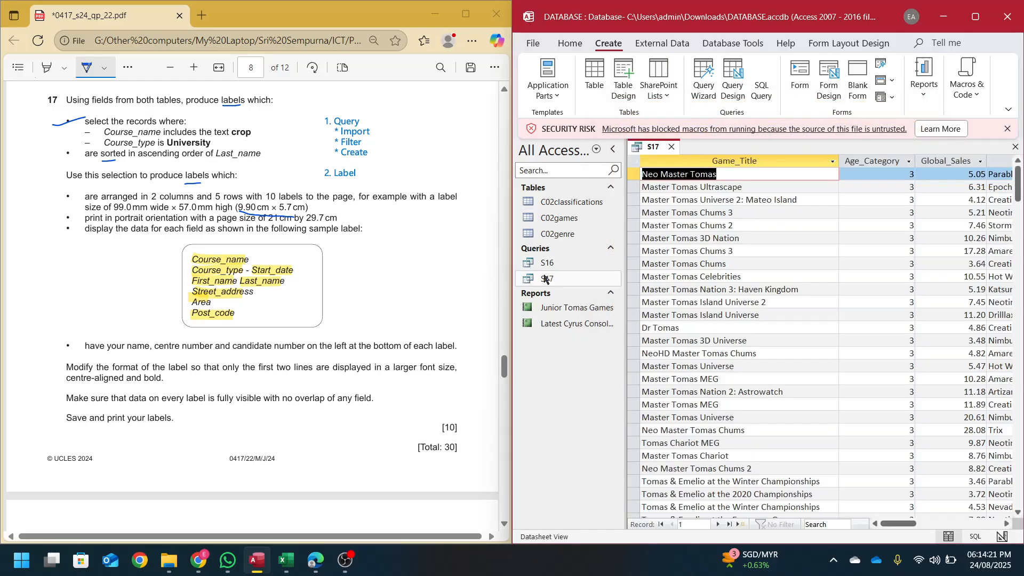
pyautogui.click(924, 77)
pyautogui.click(968, 156)
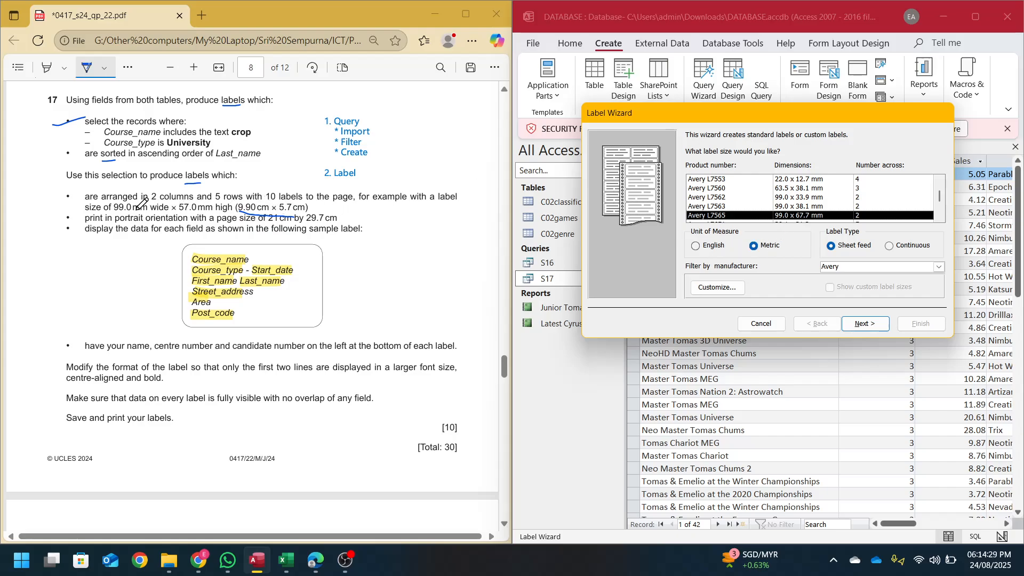
# - Arrow through the size list to select Avery L7173, 99.0 x 57.0 mm, 2 across
pyautogui.click(828, 222)
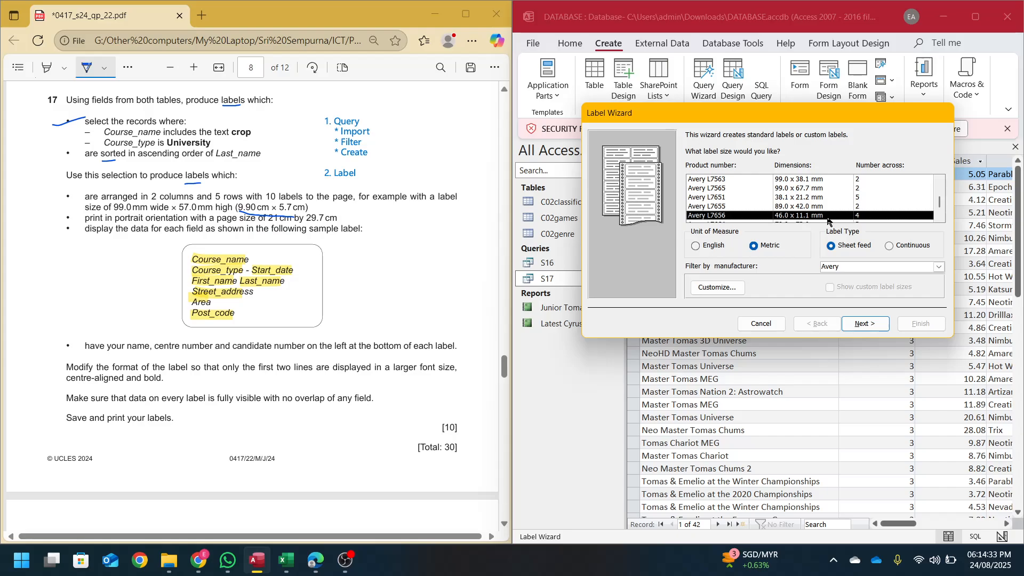
pyautogui.moveTo(829, 221); pyautogui.dragTo(828, 221)
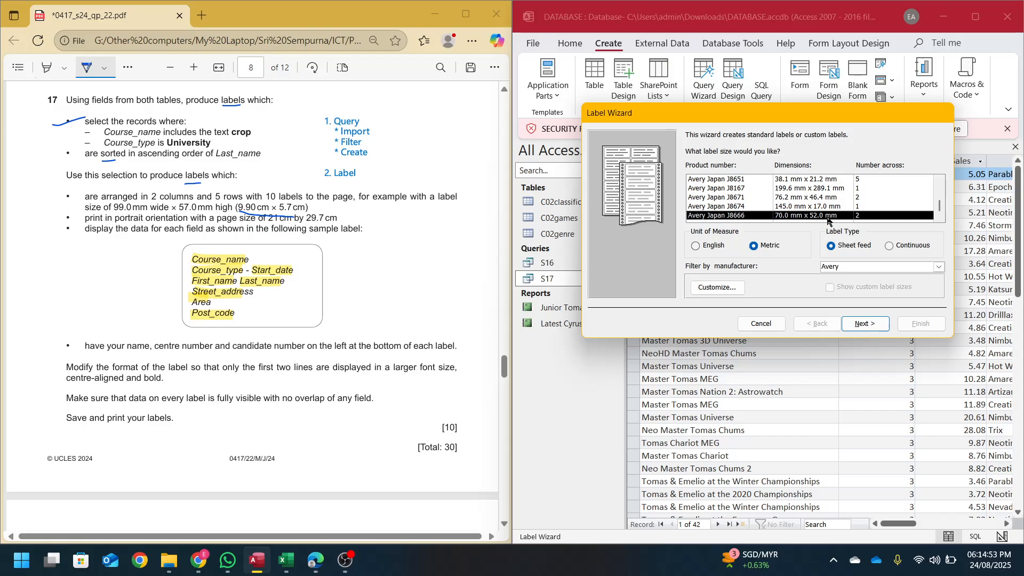
pyautogui.press('Up')
pyautogui.press('Up')
pyautogui.press('Up')
pyautogui.press('Down')
pyautogui.press('Down')
pyautogui.press('Down')
pyautogui.press('Up')
pyautogui.press('Up')
pyautogui.press('Up')
pyautogui.press('Up')
pyautogui.press('Up')
pyautogui.press('Up')
pyautogui.press('Up')
pyautogui.press('Up')
pyautogui.press('Up')
pyautogui.press('Up')
pyautogui.press('Up')
pyautogui.press('Up')
pyautogui.press('Up')
pyautogui.press('Up')
pyautogui.press('Up')
pyautogui.press('Up')
pyautogui.press('Up')
pyautogui.press('Up')
pyautogui.press('Up')
pyautogui.press('Up')
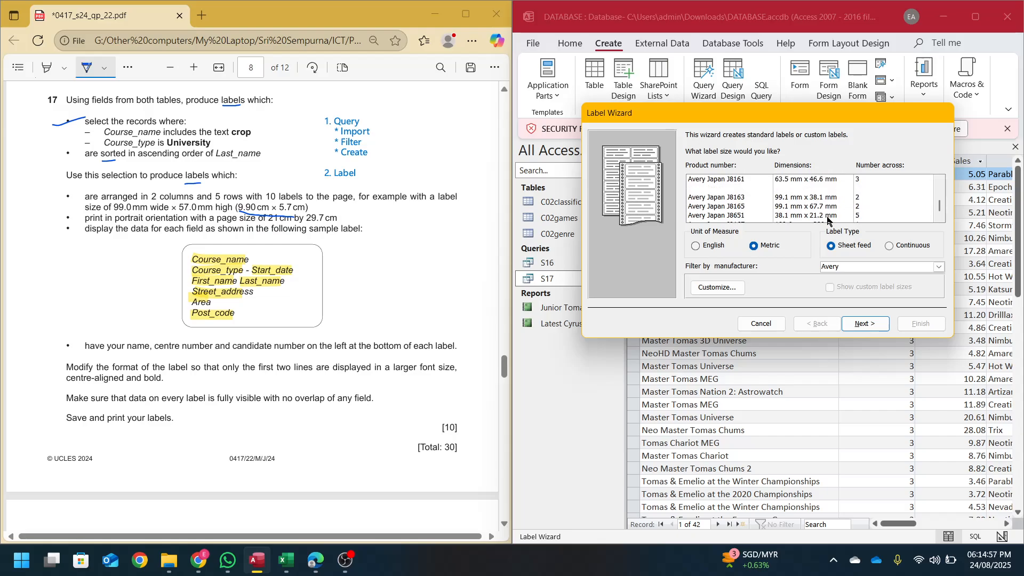
pyautogui.press('Up')
pyautogui.press('Up')
pyautogui.press('Up')
pyautogui.press('Up')
pyautogui.press('Up')
pyautogui.press('Up')
pyautogui.press('Up')
pyautogui.press('Up')
pyautogui.press('Up')
pyautogui.press('Up')
pyautogui.press('Up')
pyautogui.press('Up')
pyautogui.press('Up')
pyautogui.press('Up')
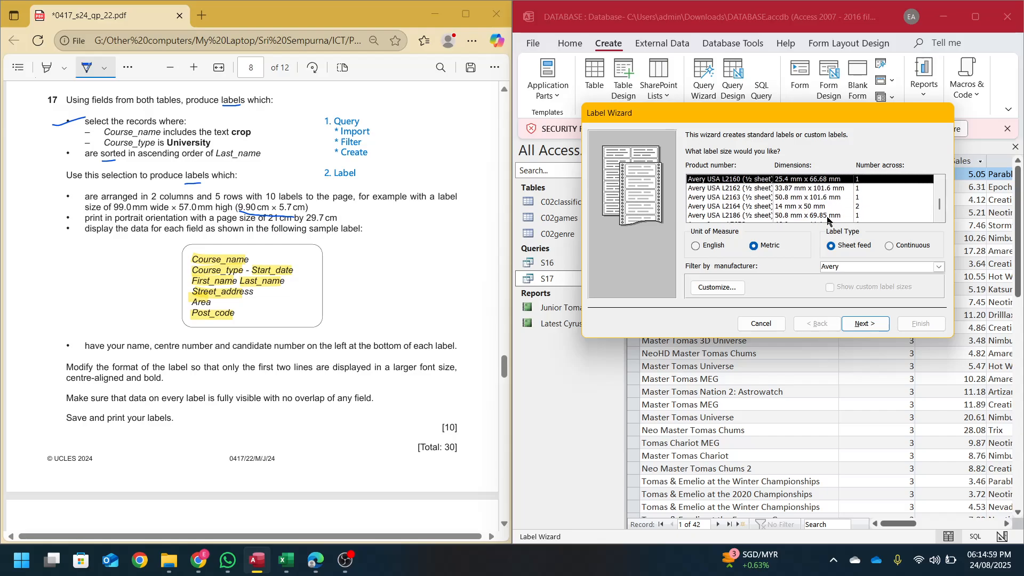
pyautogui.press('Up')
pyautogui.press('Up')
pyautogui.press('Up')
pyautogui.press('Up')
pyautogui.press('Up')
pyautogui.press('Up')
pyautogui.press('Up')
pyautogui.press('Up')
pyautogui.press('Up')
pyautogui.press('Up')
pyautogui.press('Up')
pyautogui.press('Up')
pyautogui.press('Up')
pyautogui.press('Up')
pyautogui.press('Up')
pyautogui.press('Up')
pyautogui.press('Up')
pyautogui.press('Up')
pyautogui.press('Up')
pyautogui.press('Up')
pyautogui.press('Up')
pyautogui.press('Up')
pyautogui.press('Up')
pyautogui.press('Up')
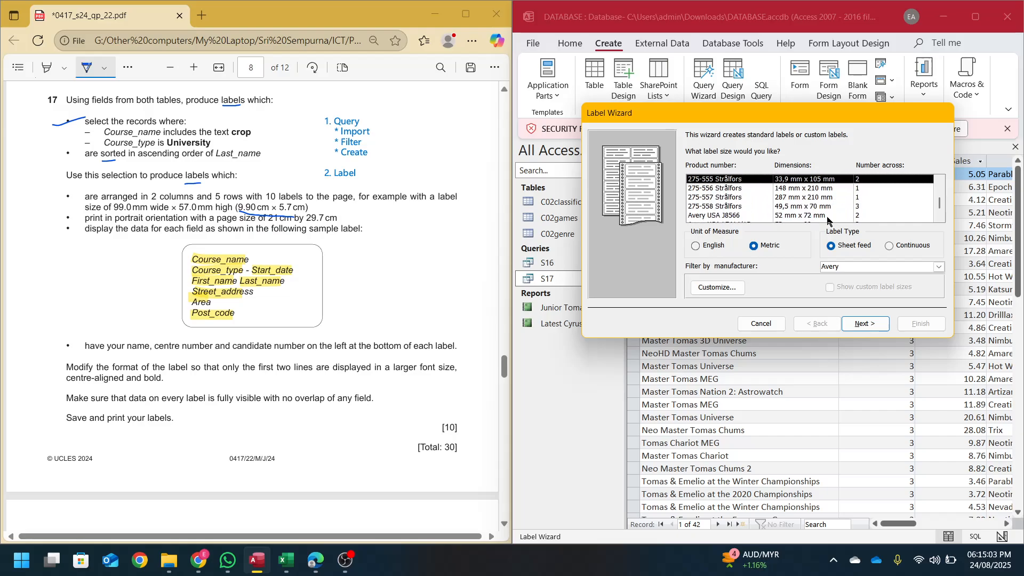
pyautogui.press('Up')
pyautogui.press('Up')
pyautogui.press('Up')
pyautogui.press('Up')
pyautogui.press('Up')
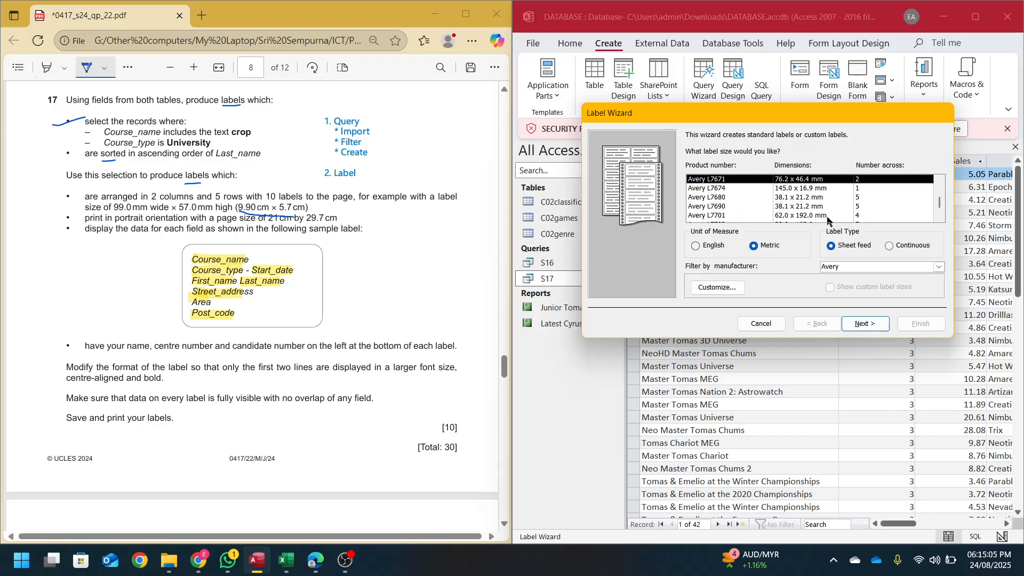
pyautogui.press('Up')
pyautogui.press('Up')
pyautogui.press('Up')
pyautogui.press('Up')
pyautogui.press('Up')
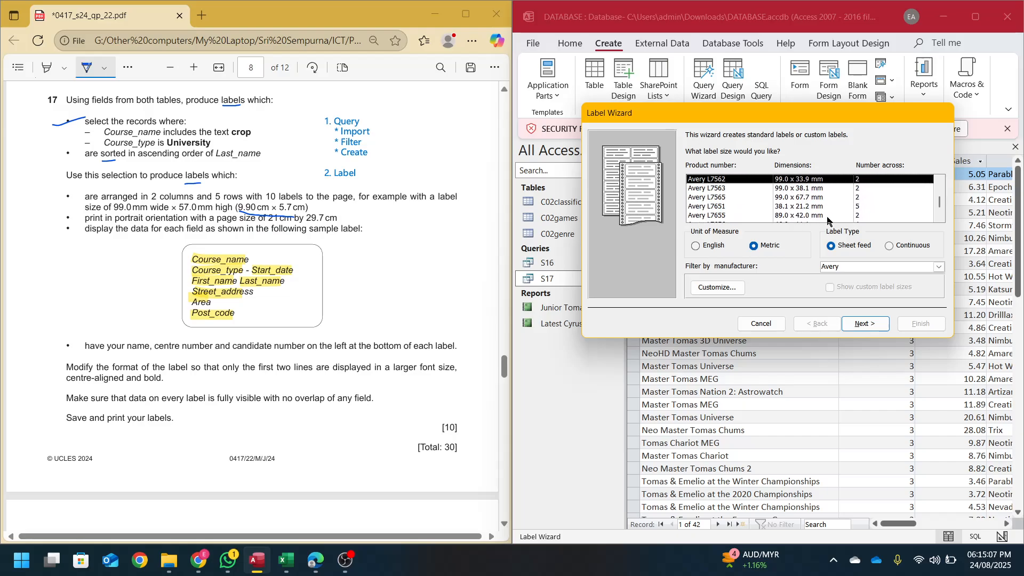
pyautogui.press('Up')
pyautogui.press('Up')
pyautogui.press('Up')
pyautogui.press('Up')
pyautogui.press('Up')
pyautogui.press('Up')
pyautogui.press('Up')
pyautogui.press('Up')
pyautogui.press('Up')
pyautogui.press('Up')
pyautogui.press('Up')
pyautogui.press('Up')
pyautogui.press('Up')
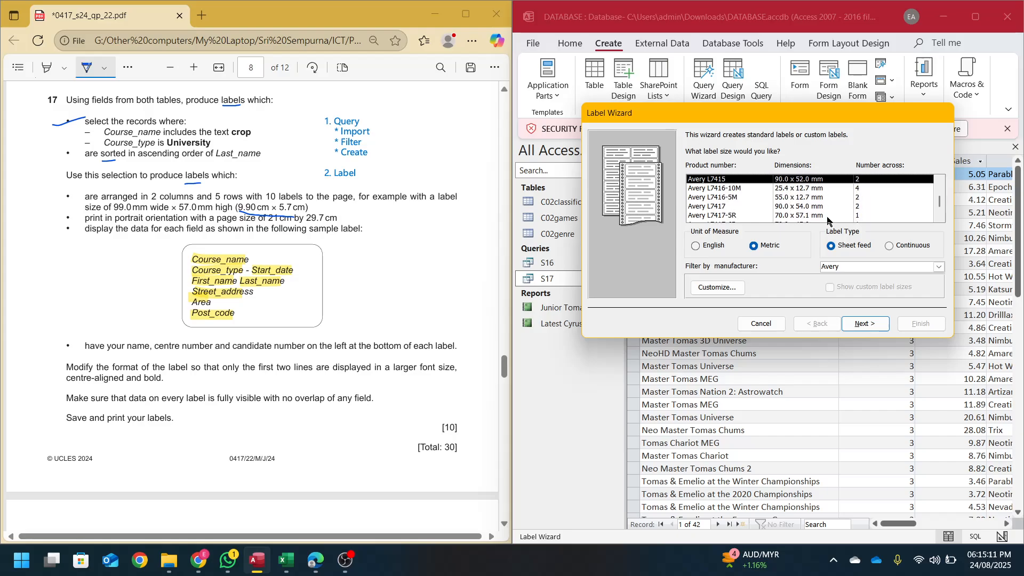
pyautogui.press('Up')
pyautogui.press('Up')
pyautogui.press('Up')
pyautogui.press('Up')
pyautogui.press('Up')
pyautogui.press('Up')
pyautogui.press('Up')
pyautogui.press('Up')
pyautogui.press('Up')
pyautogui.press('Up')
pyautogui.press('Up')
pyautogui.press('Up')
pyautogui.press('Up')
pyautogui.press('Up')
pyautogui.press('Up')
pyautogui.press('Down')
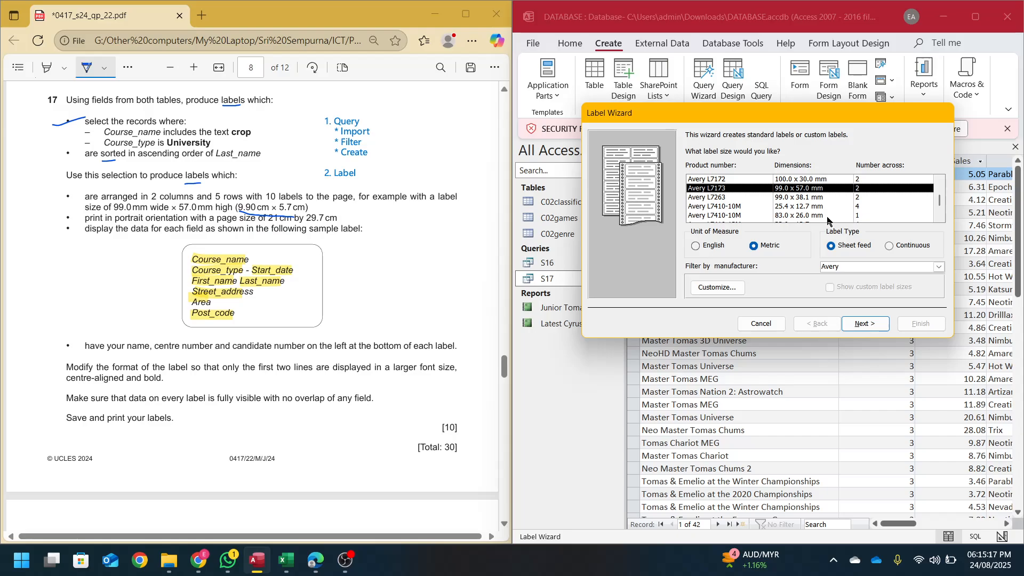
# - Accept the size and default text style, then put Game_Title and Age_Category on the first two lines
pyautogui.click(865, 323)
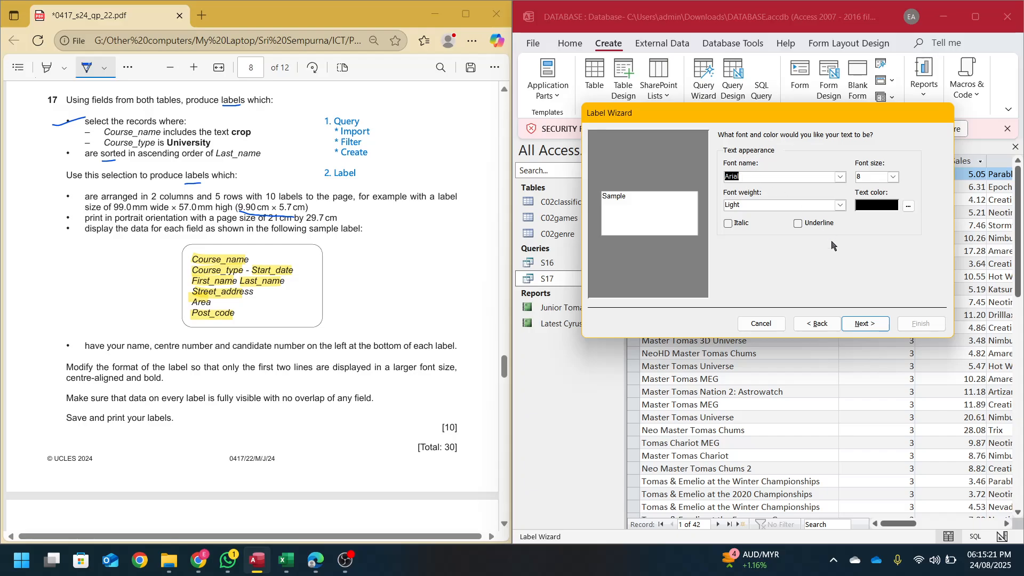
pyautogui.click(857, 326)
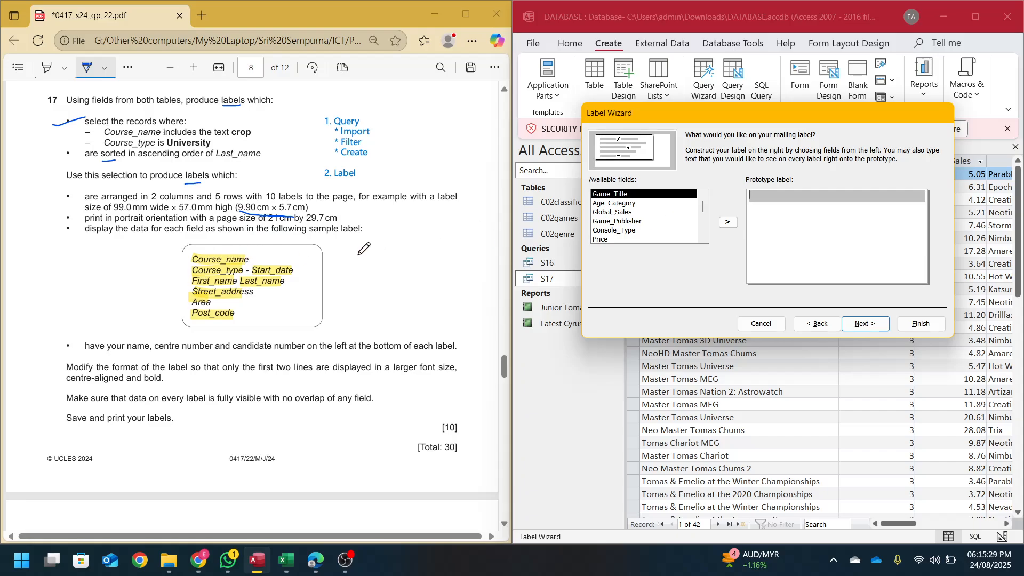
pyautogui.doubleClick(639, 195)
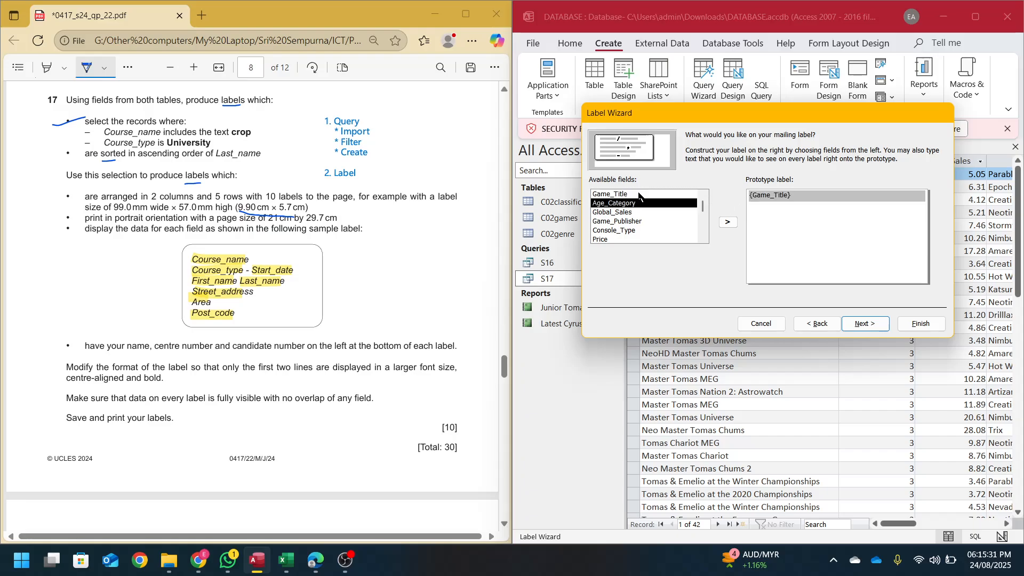
pyautogui.press('Return')
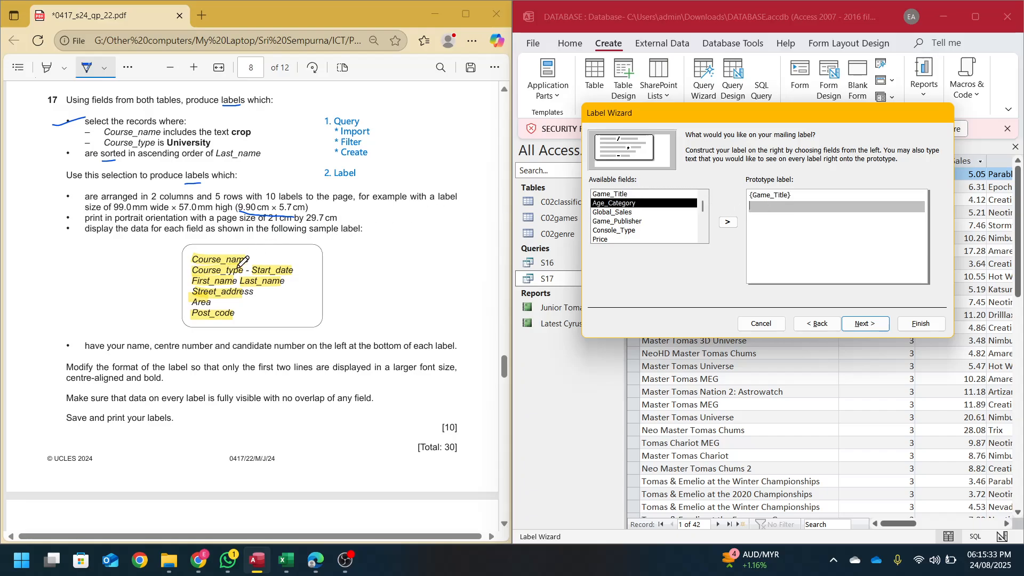
pyautogui.click(636, 206)
pyautogui.doubleClick(636, 204)
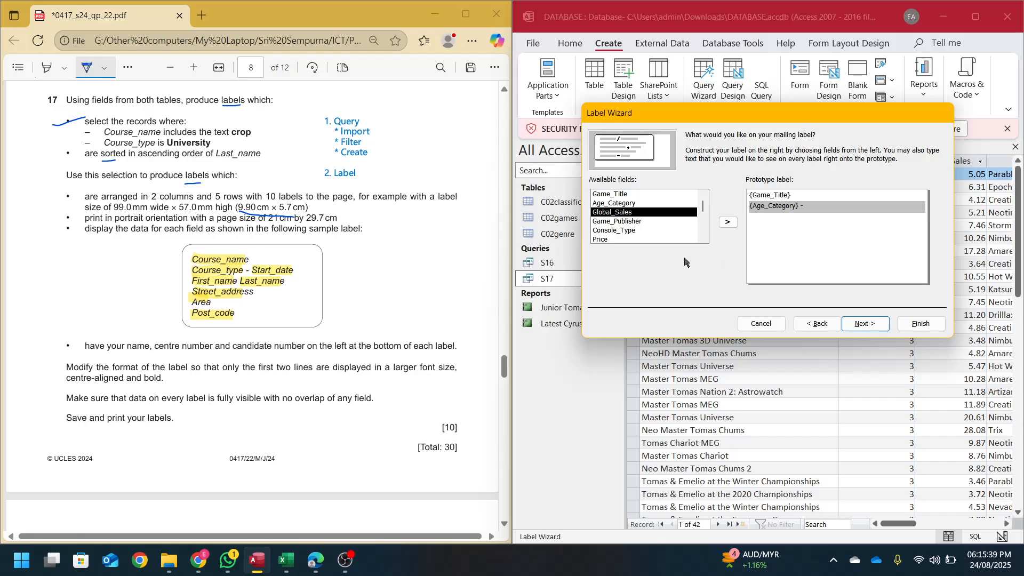
# - Replace a misplaced Game_Publisher with Global_Sales after the hyphen on line two
pyautogui.doubleClick(637, 220)
pyautogui.press('Return')
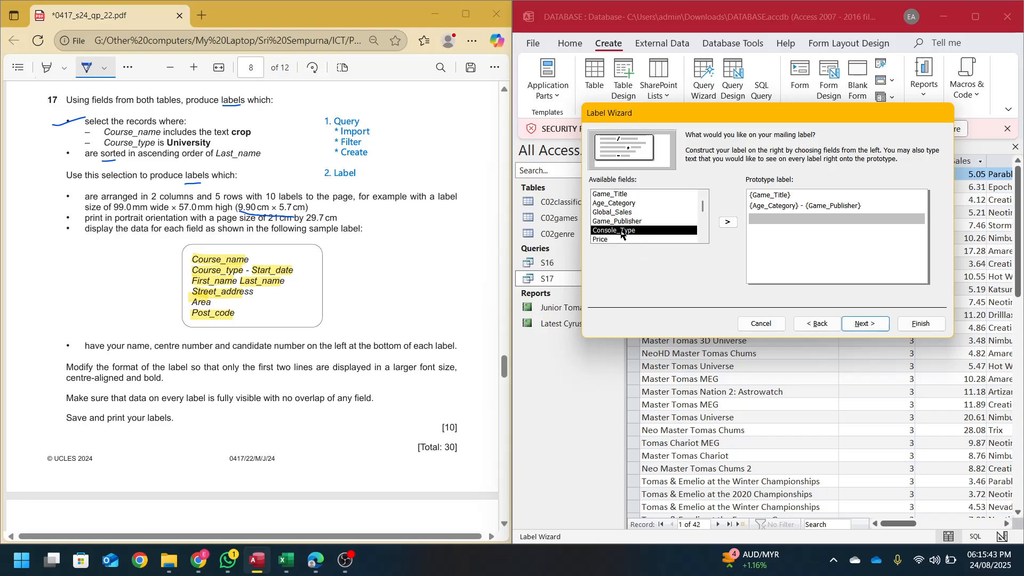
pyautogui.press('BackSpace')
pyautogui.press('BackSpace')
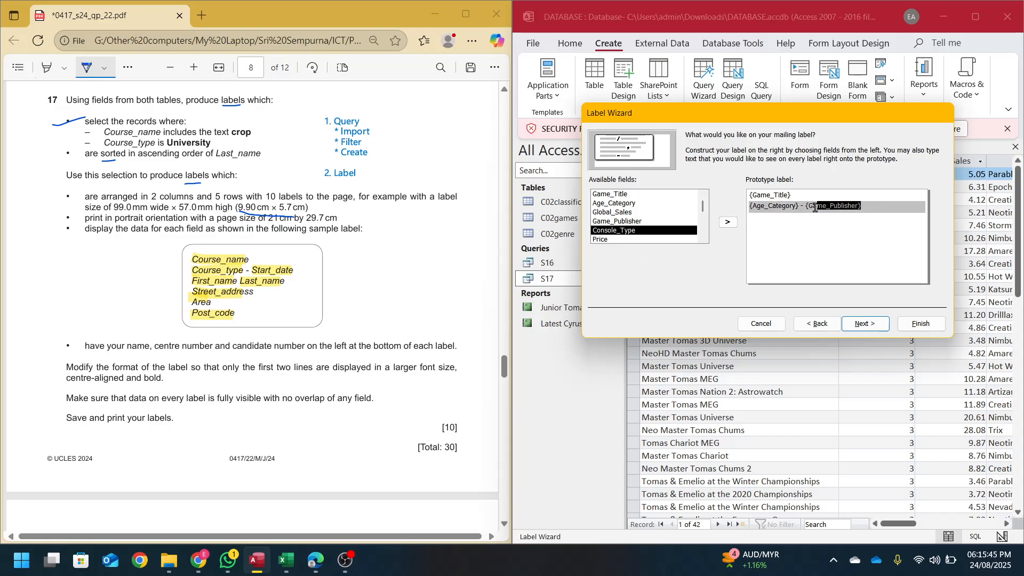
pyautogui.doubleClick(625, 212)
pyautogui.press('Return')
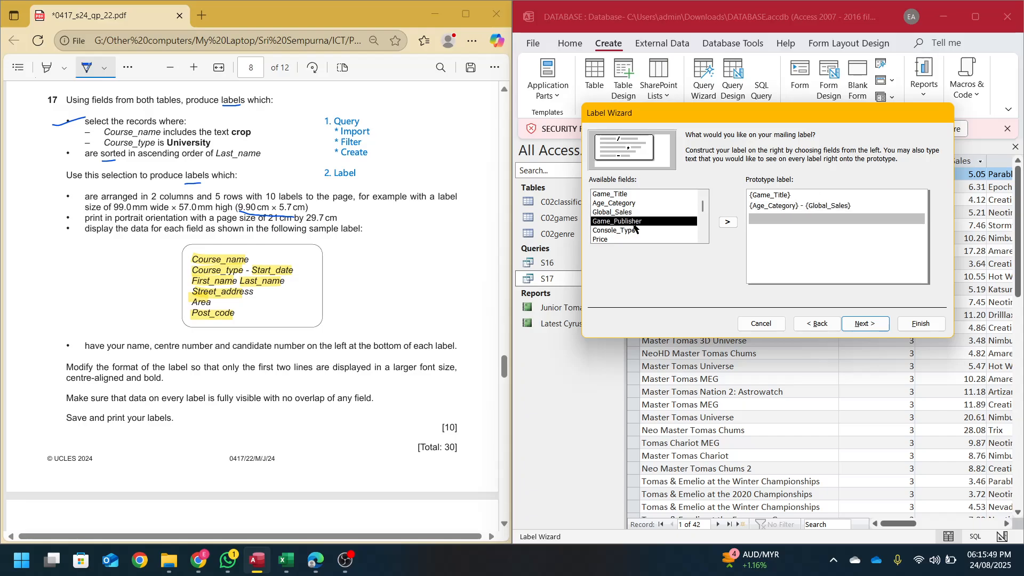
# - Add a Game_Publisher and Console_Type line, then Price, Sales_% and Age_Code lines
pyautogui.doubleClick(640, 222)
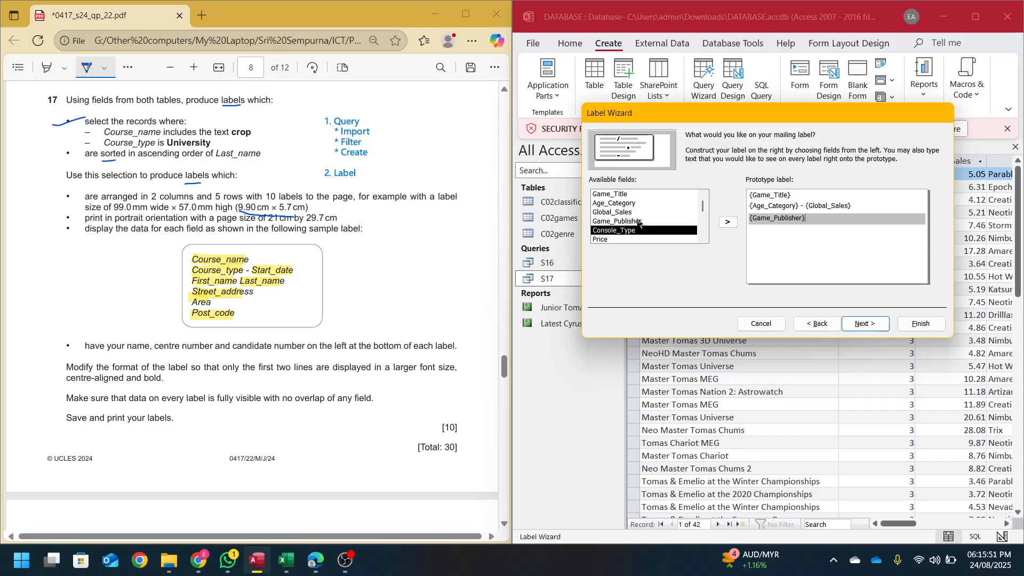
pyautogui.doubleClick(613, 231)
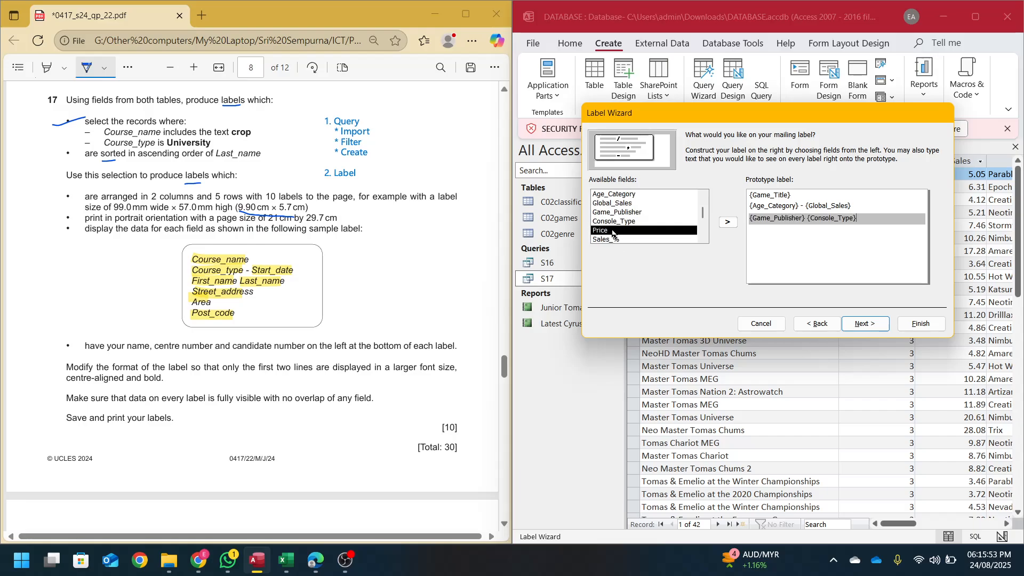
pyautogui.press('Return')
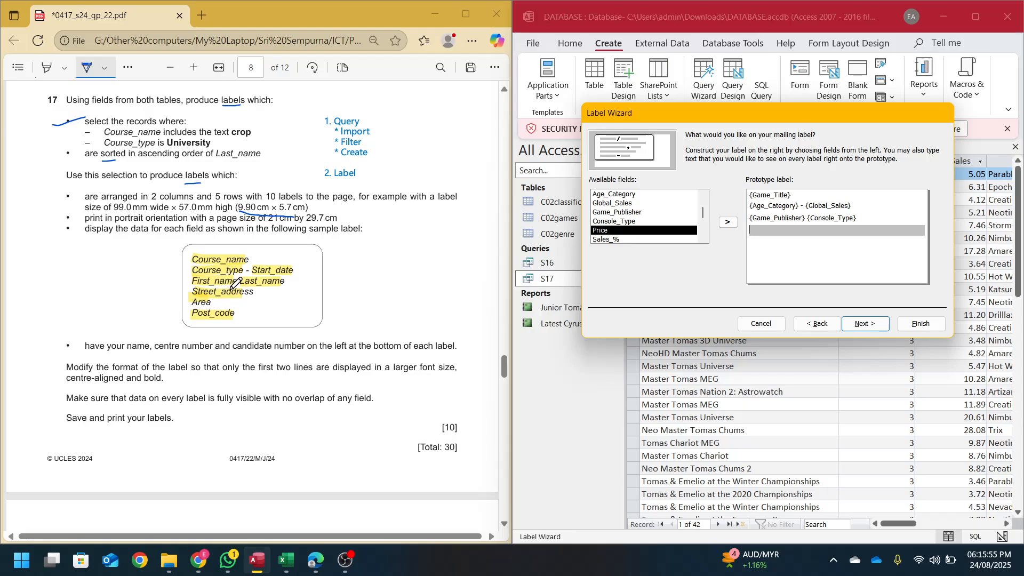
pyautogui.doubleClick(601, 233)
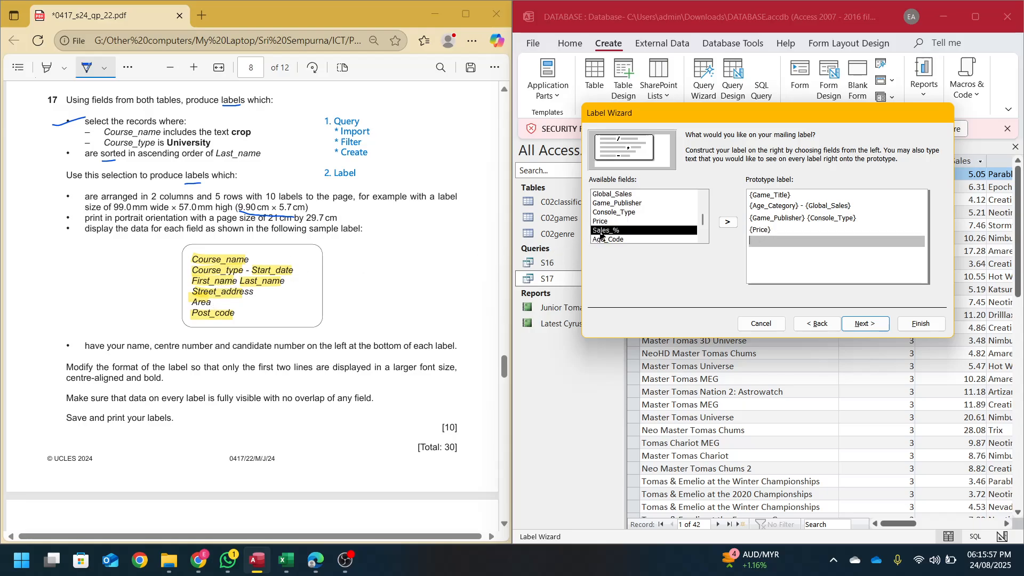
pyautogui.doubleClick(601, 231)
pyautogui.press('Return')
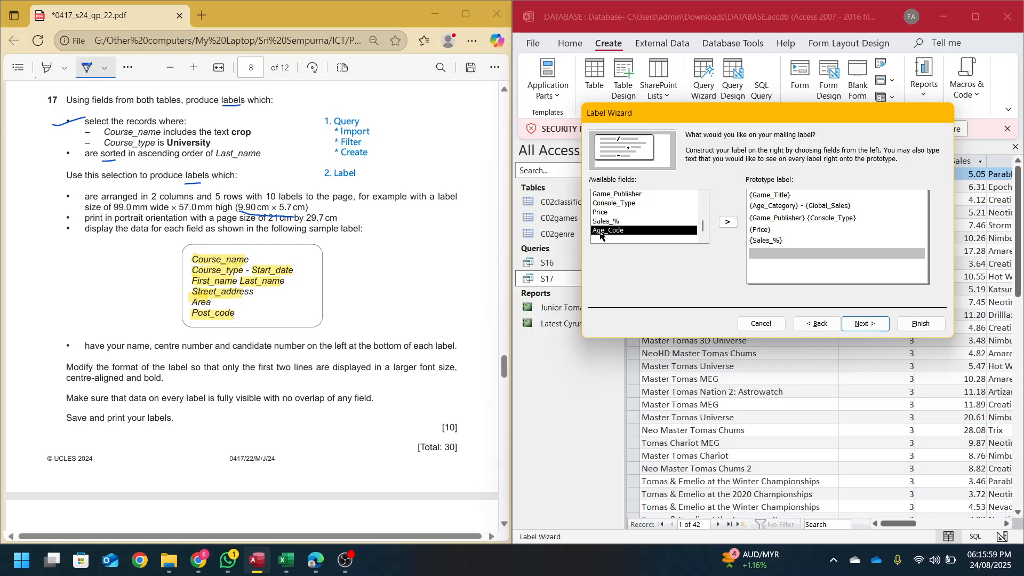
pyautogui.doubleClick(601, 232)
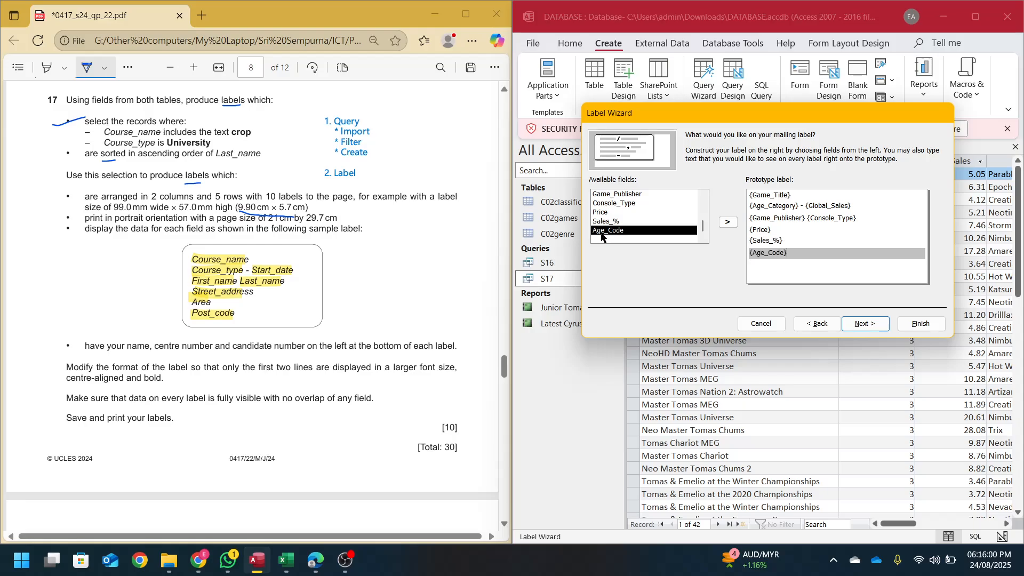
pyautogui.click(865, 323)
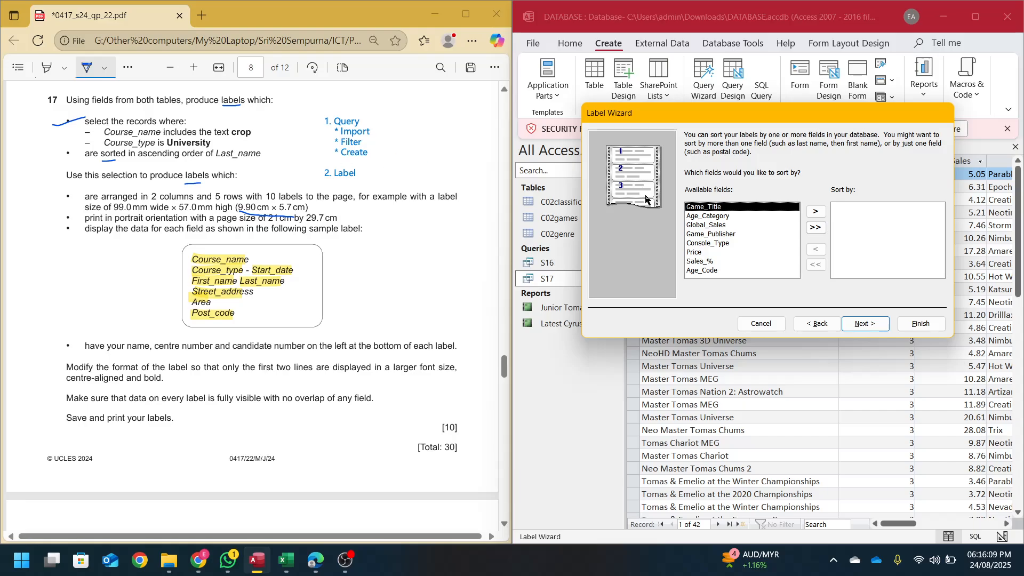
# - Finish the Label Wizard, keeping the report name Labels S17, and view the whole label page
pyautogui.click(870, 327)
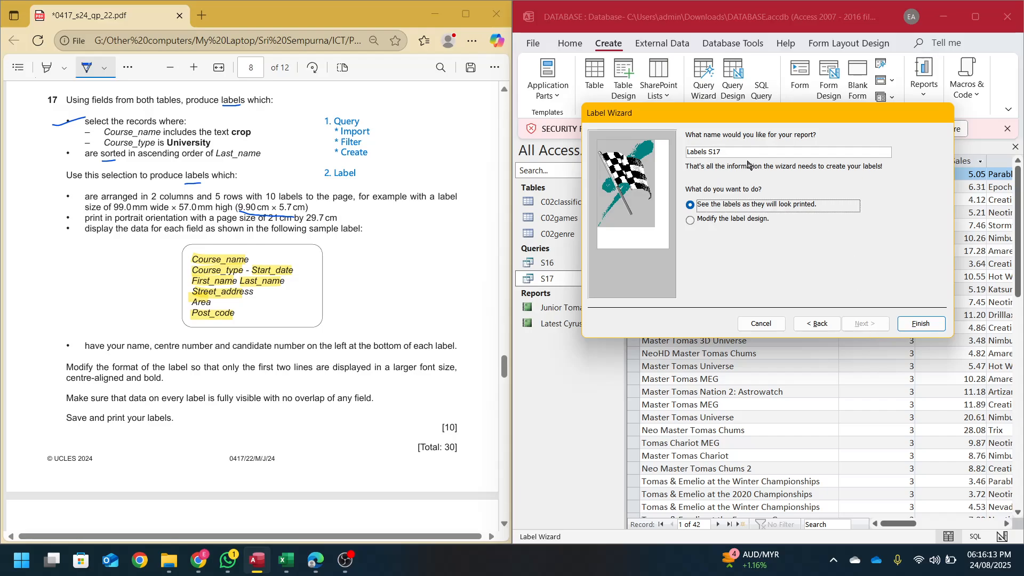
pyautogui.click(920, 323)
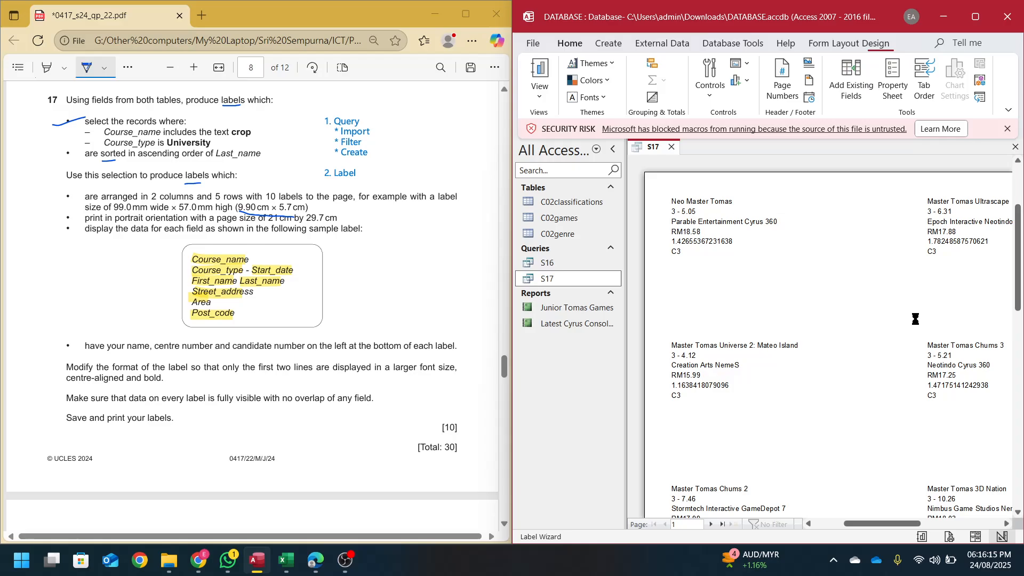
pyautogui.click(817, 343)
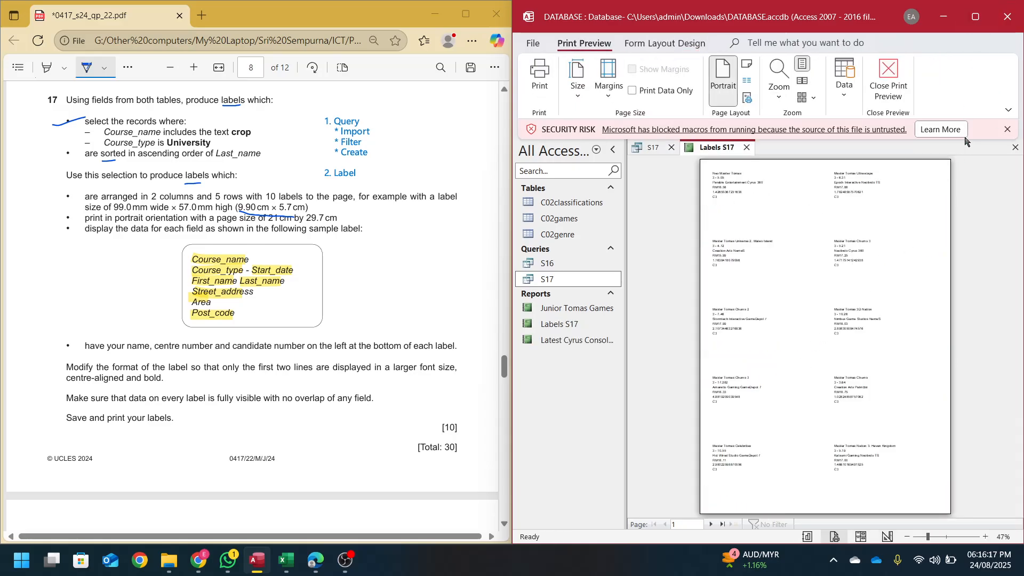
# - Zoom in to read the Labels S17 labels, zoom back out, then switch to Layout view
pyautogui.click(975, 16)
pyautogui.click(635, 193)
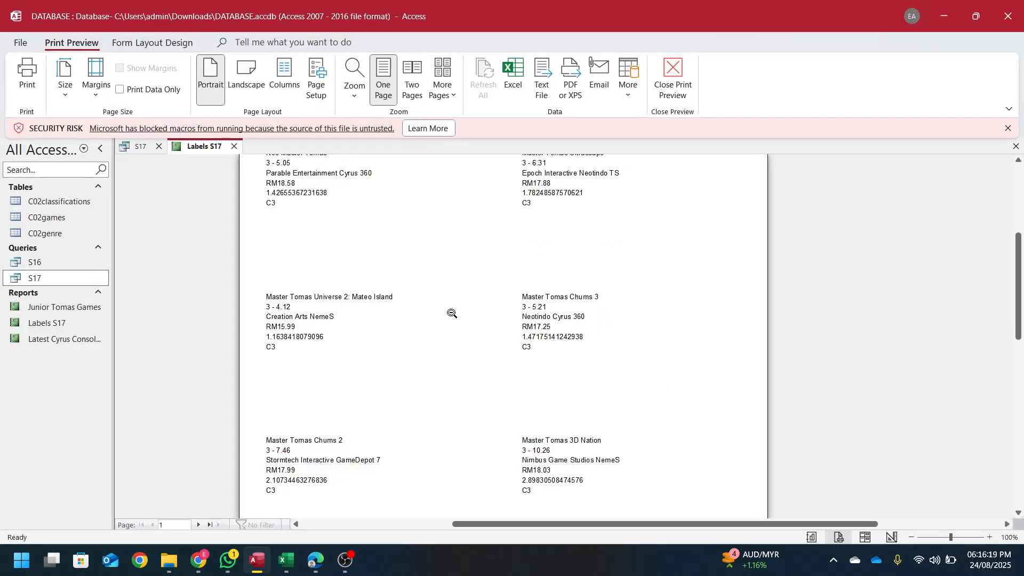
pyautogui.doubleClick(794, 6)
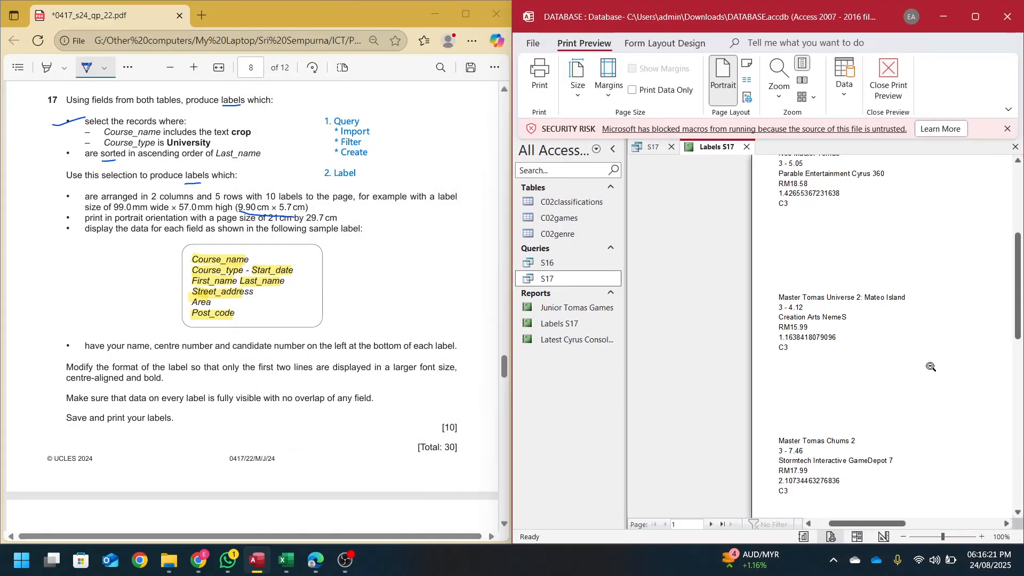
pyautogui.click(931, 367)
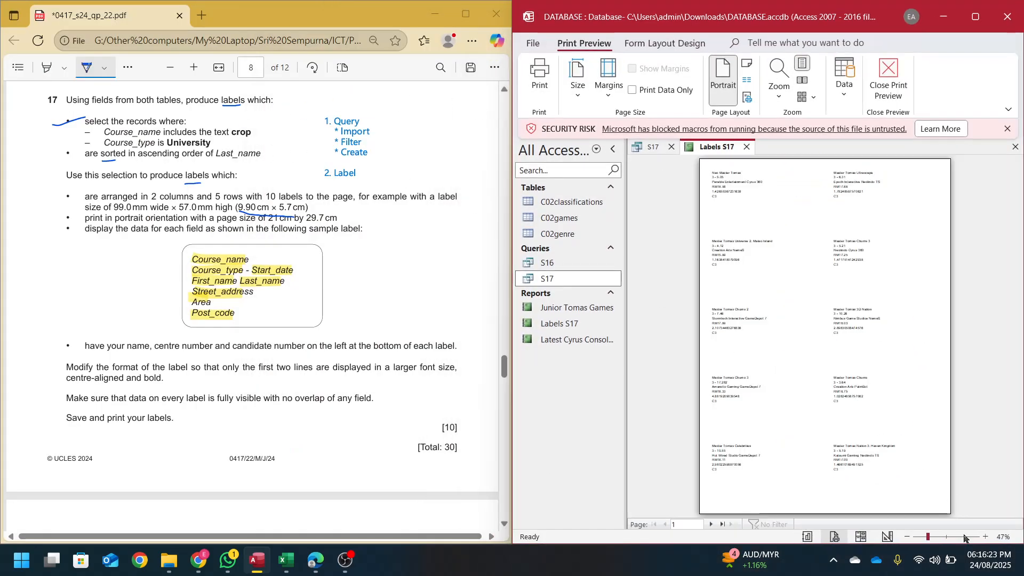
pyautogui.click(857, 538)
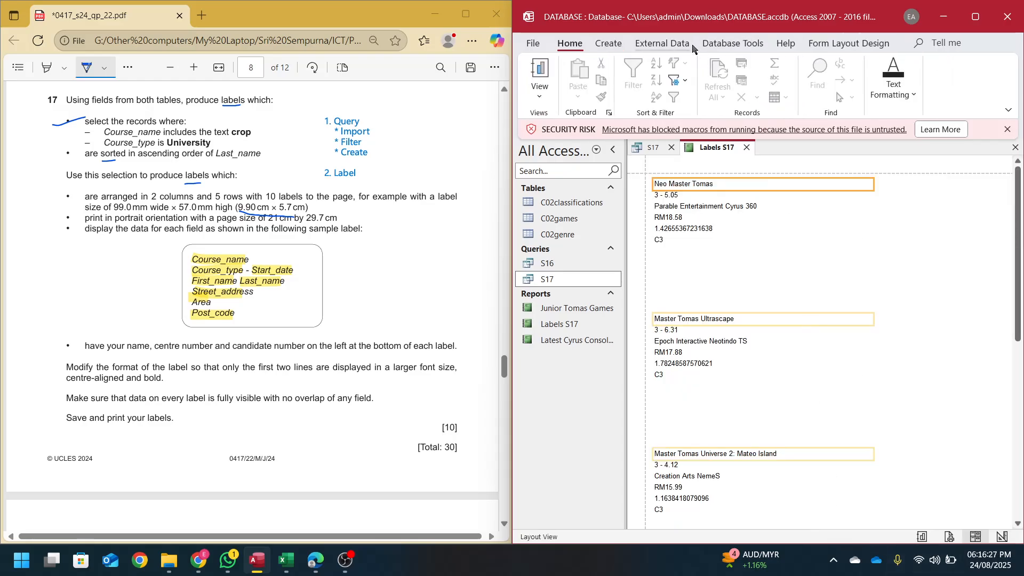
# - Look through the ribbon tabs, then move Labels S17 from Layout through Print Preview into Design view
pyautogui.click(864, 45)
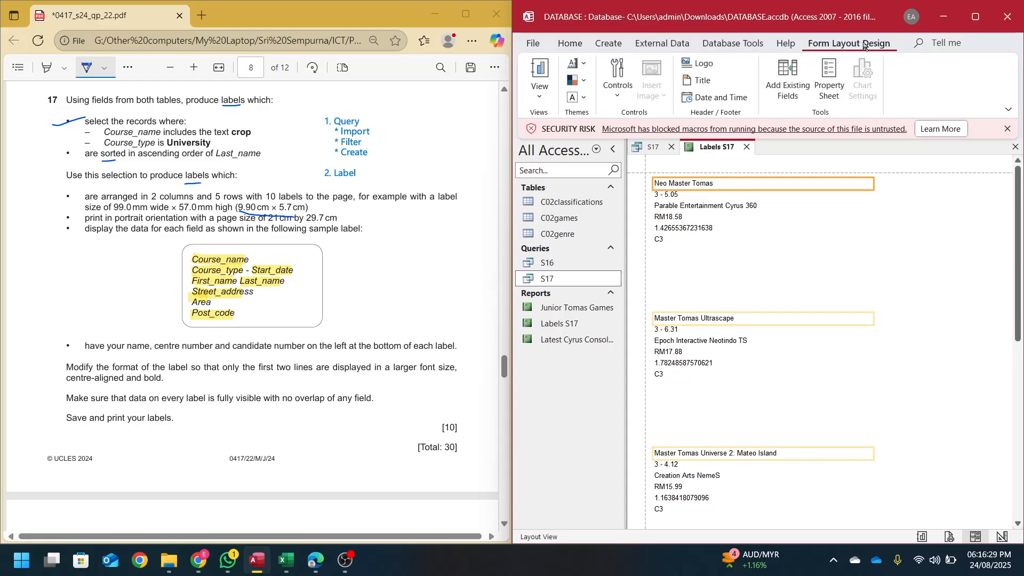
pyautogui.click(975, 16)
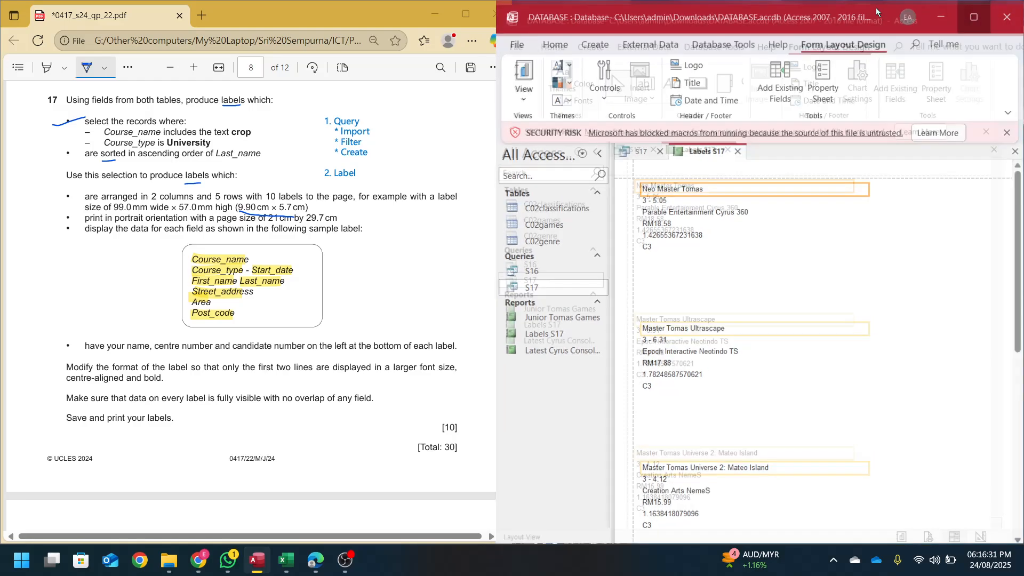
pyautogui.click(219, 43)
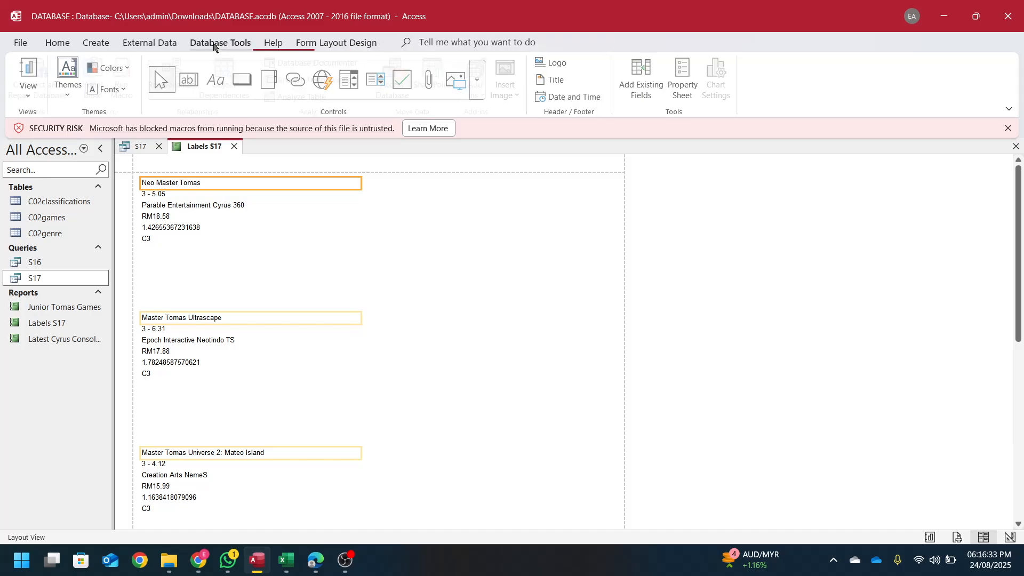
pyautogui.click(140, 43)
pyautogui.click(57, 43)
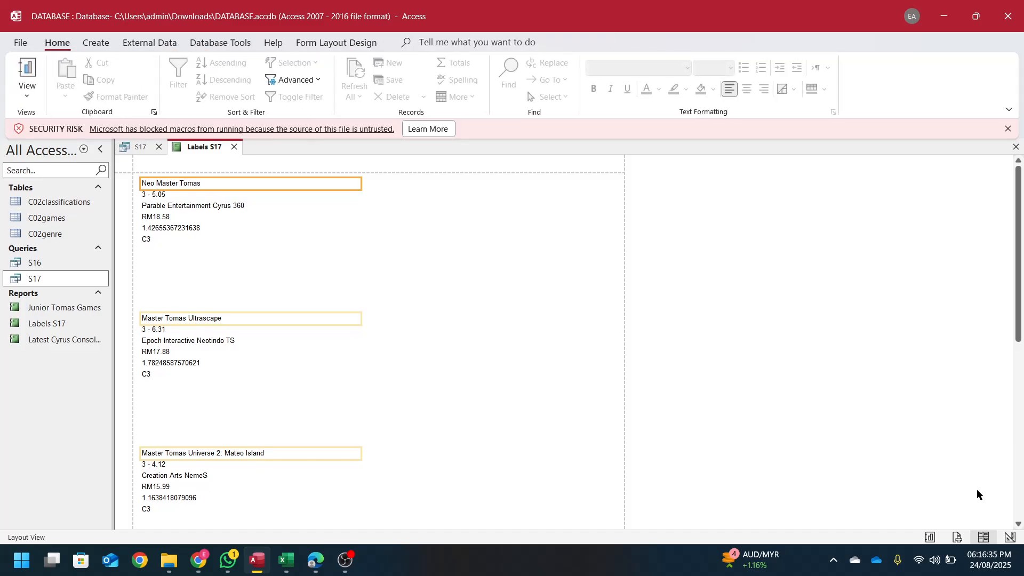
pyautogui.click(957, 538)
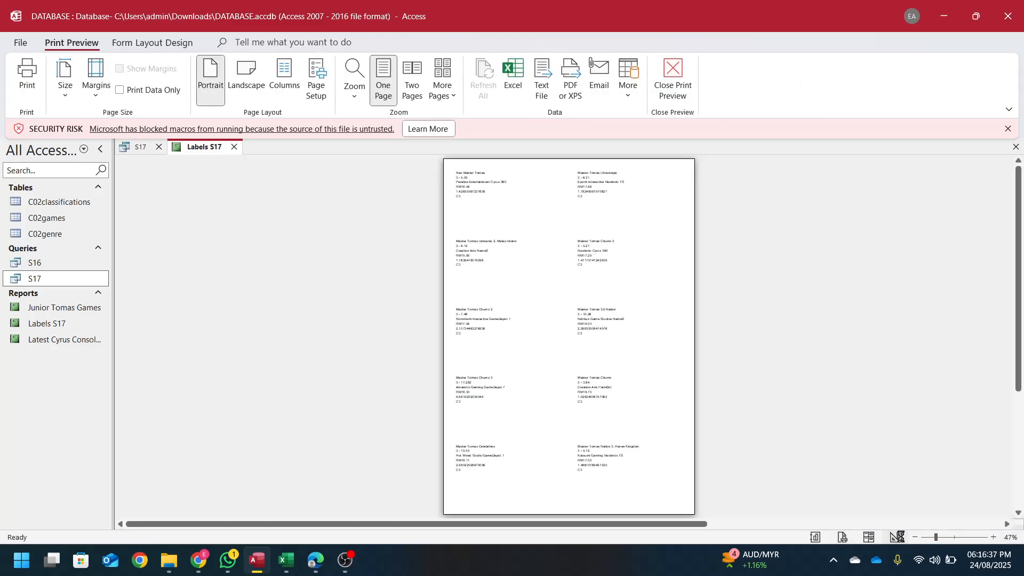
pyautogui.click(902, 539)
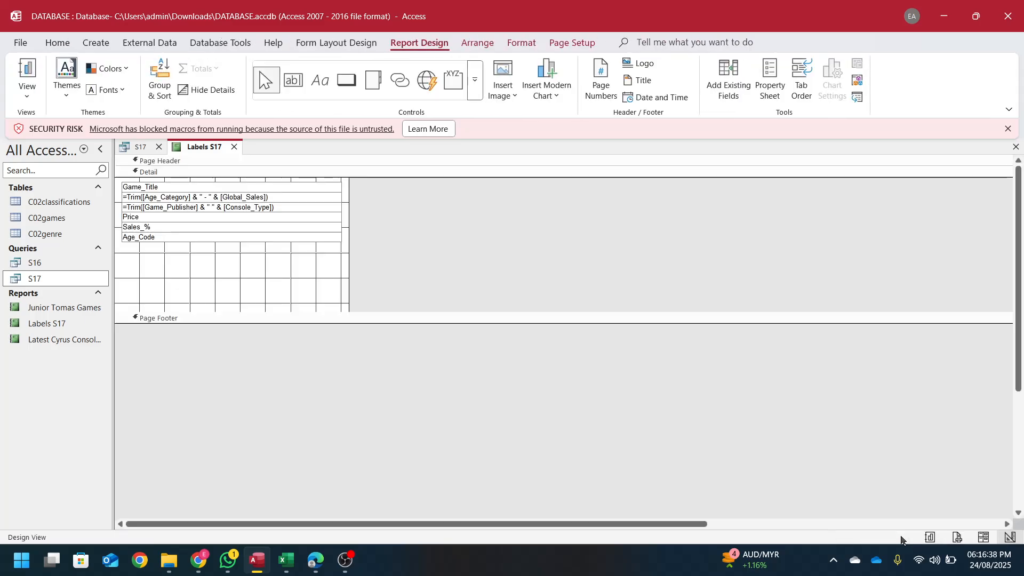
pyautogui.doubleClick(784, 17)
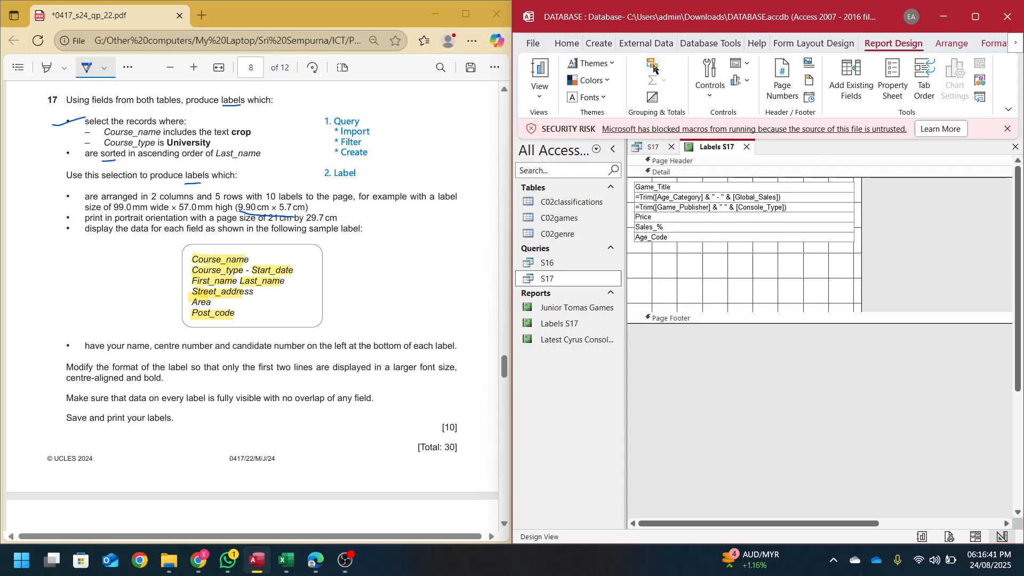
pyautogui.click(972, 26)
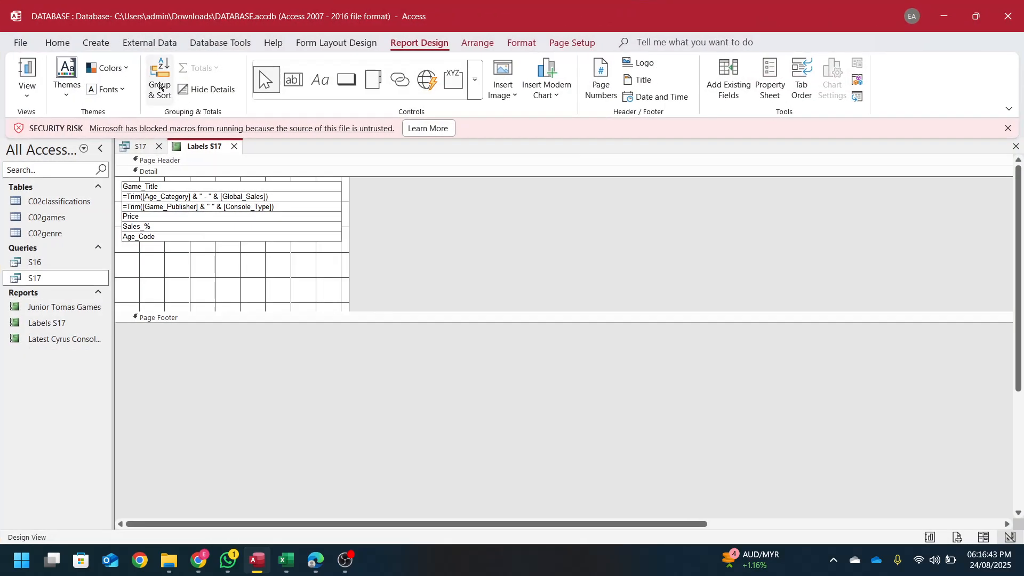
pyautogui.doubleClick(716, 9)
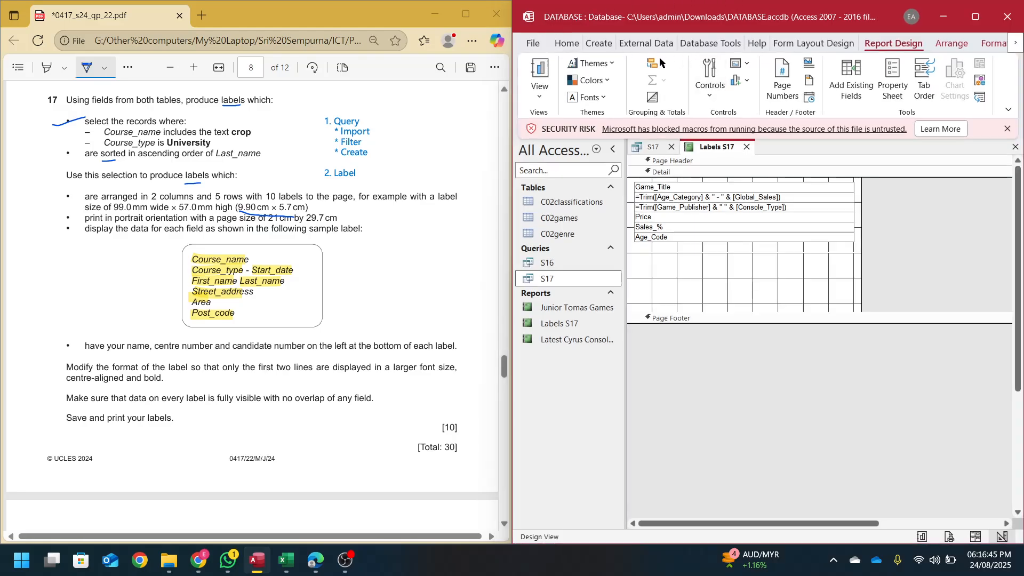
# - Add an ascending Console_Type sort in the Group, Sort, and Total pane, then close the pane
pyautogui.click(651, 65)
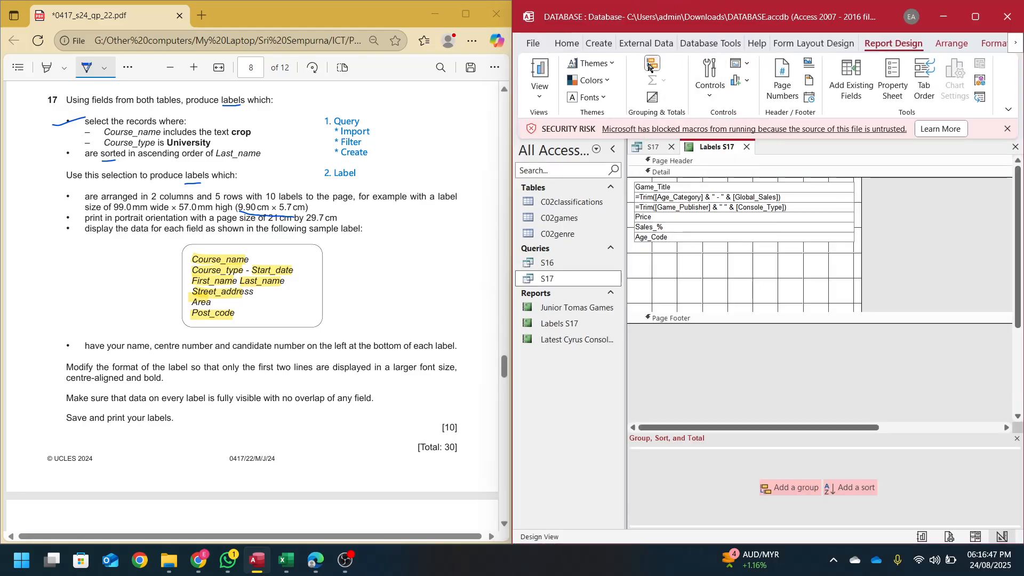
pyautogui.click(850, 491)
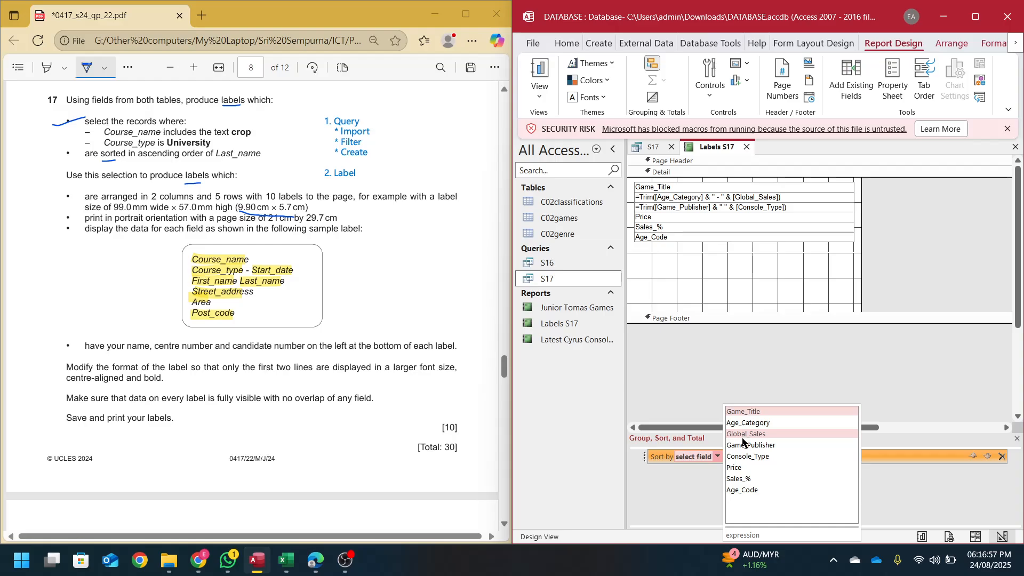
pyautogui.click(749, 458)
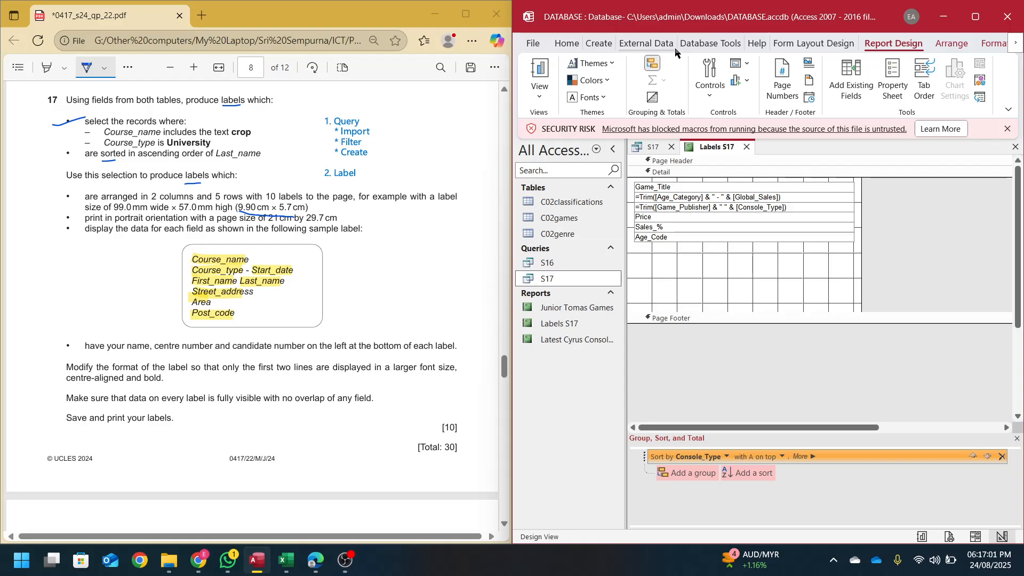
pyautogui.click(652, 63)
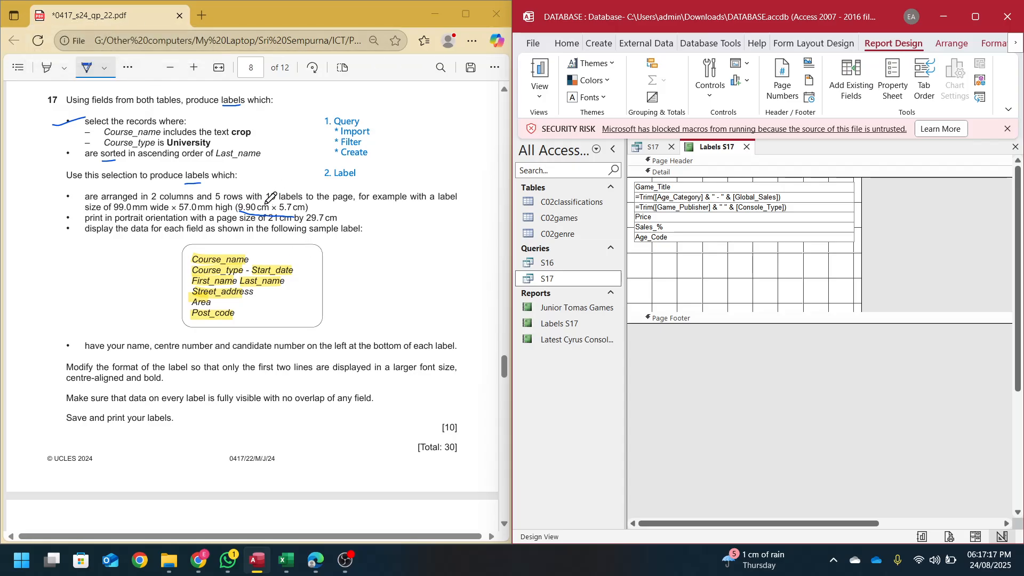
# - Check the records in the S17 query, then preview Labels S17 as it will print
pyautogui.click(652, 150)
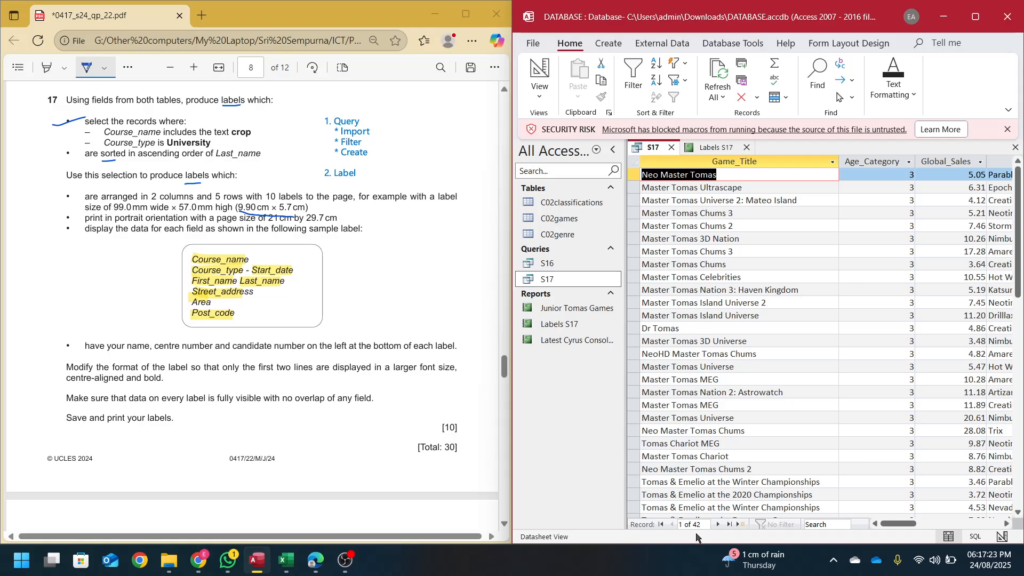
pyautogui.click(708, 148)
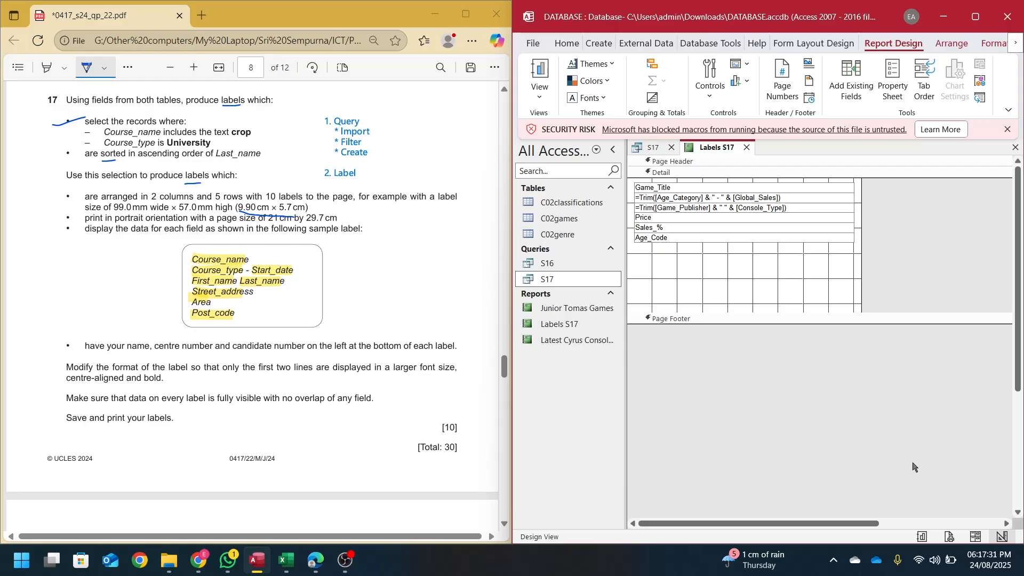
pyautogui.click(949, 536)
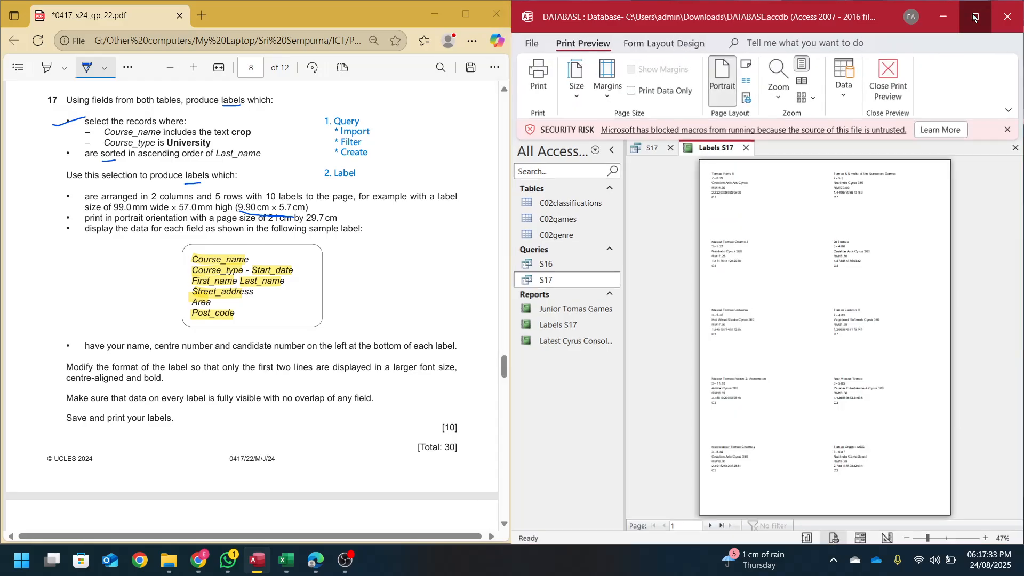
# - Page through the sorted label preview to the last page and back, then return to Design view
pyautogui.click(976, 17)
pyautogui.click(209, 525)
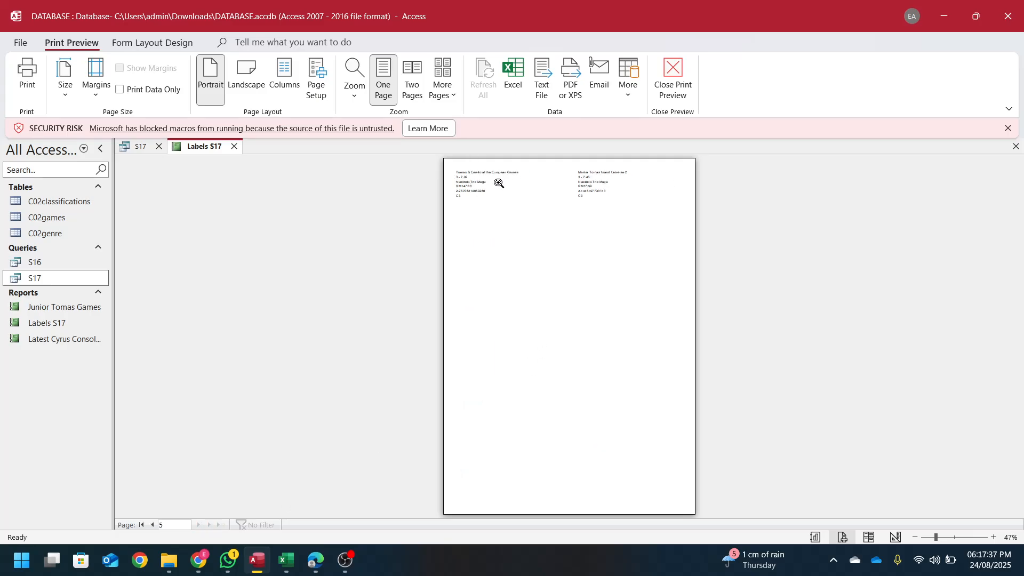
pyautogui.click(153, 525)
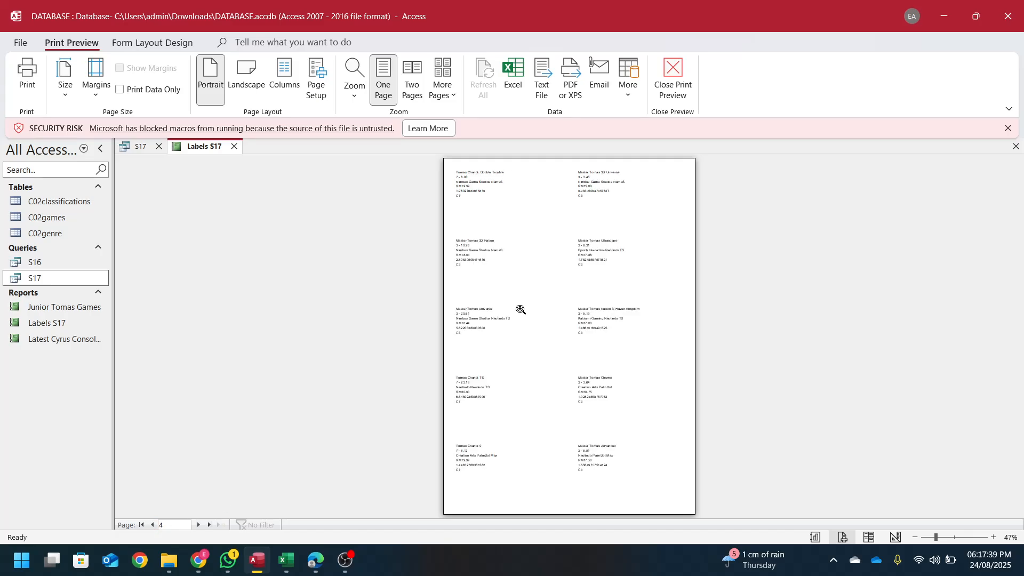
pyautogui.moveTo(682, 4); pyautogui.dragTo(1022, 347)
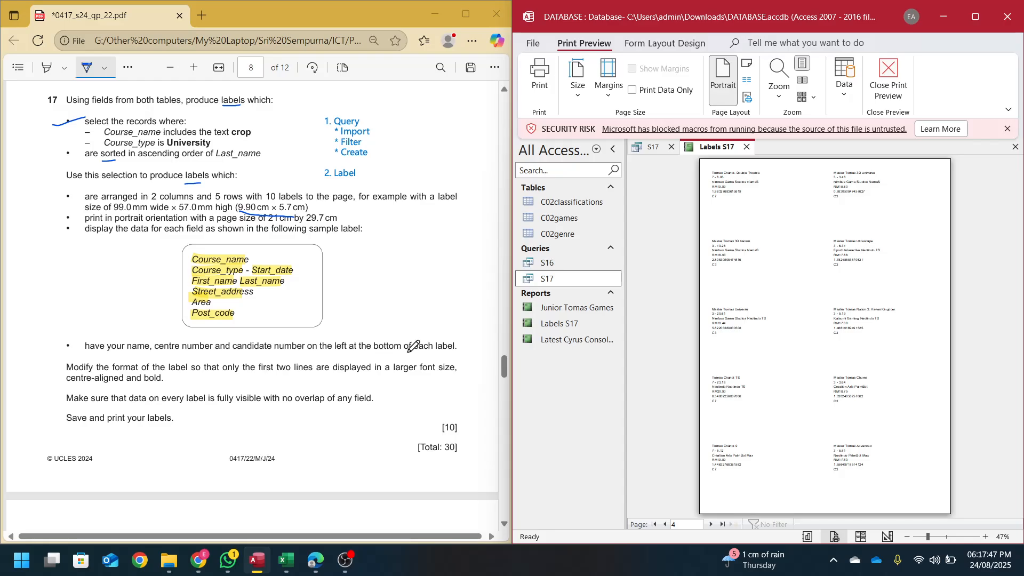
pyautogui.click(888, 537)
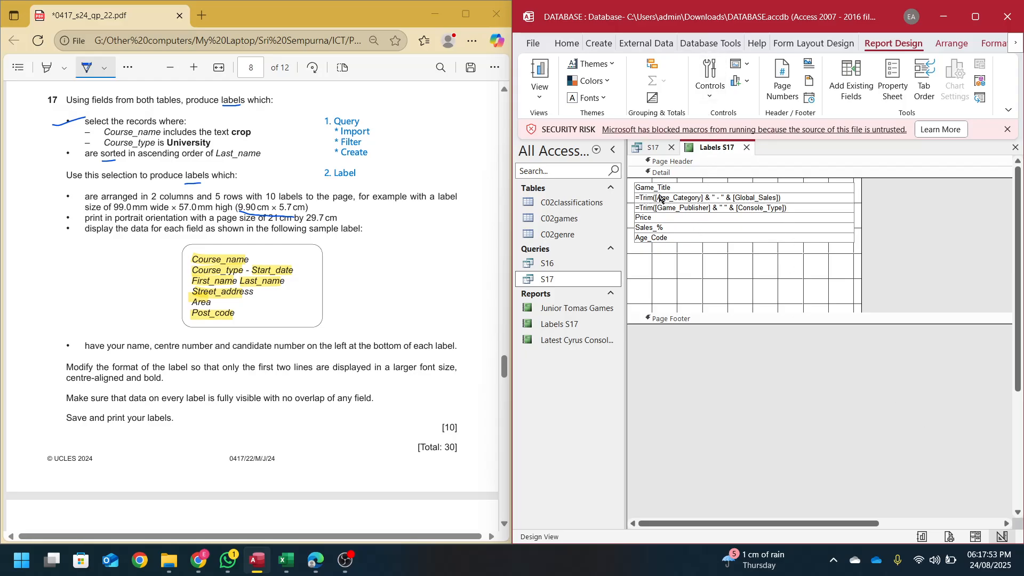
# - Add a label below Age_Code containing the candidate's name, centre number and candidate number
pyautogui.click(704, 87)
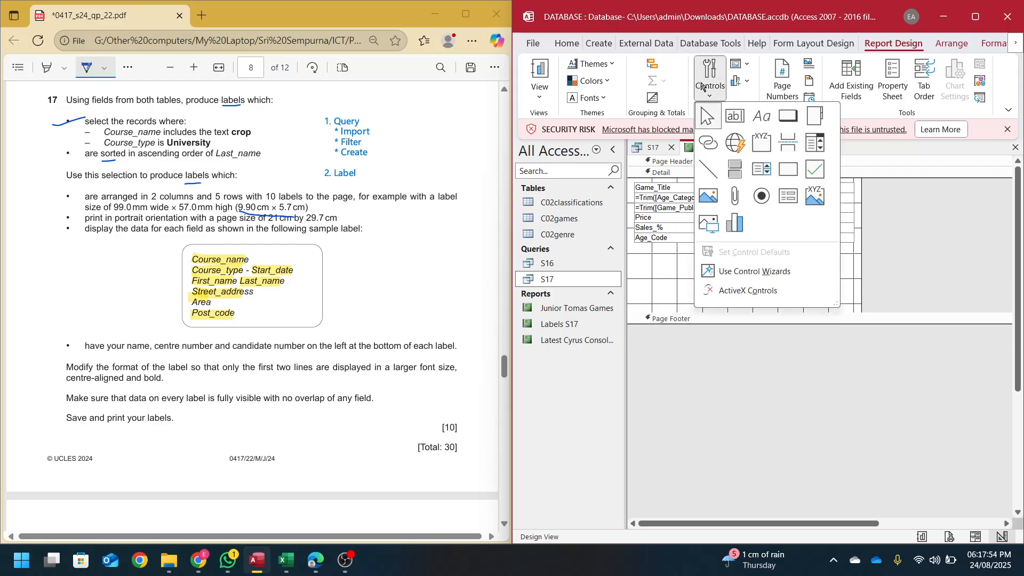
pyautogui.click(762, 116)
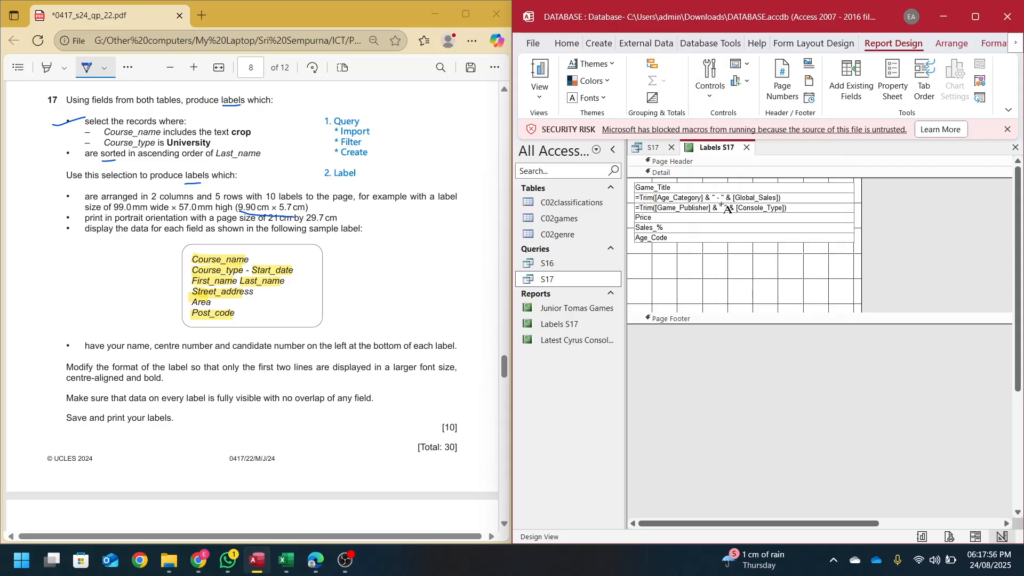
pyautogui.click(635, 244)
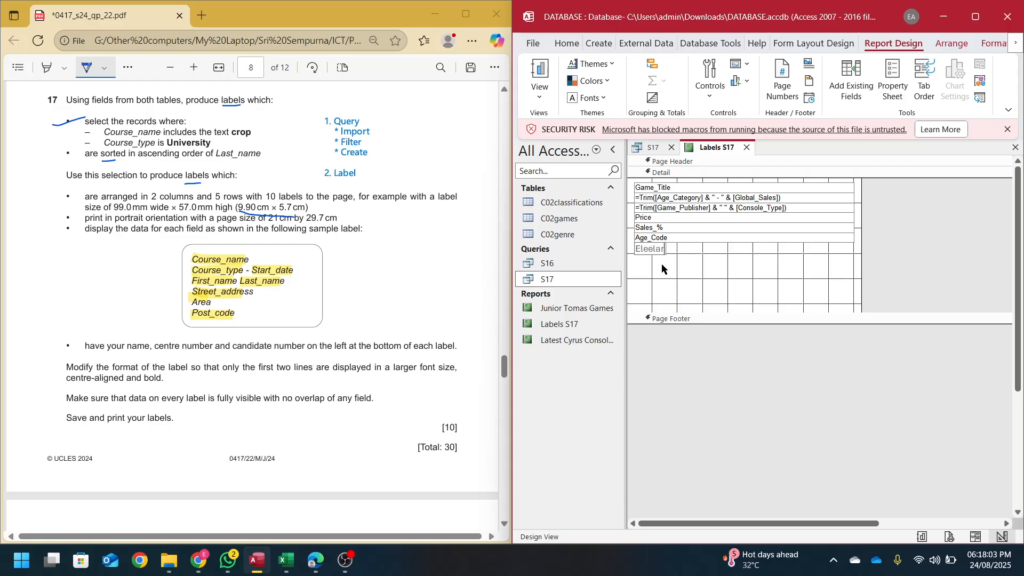
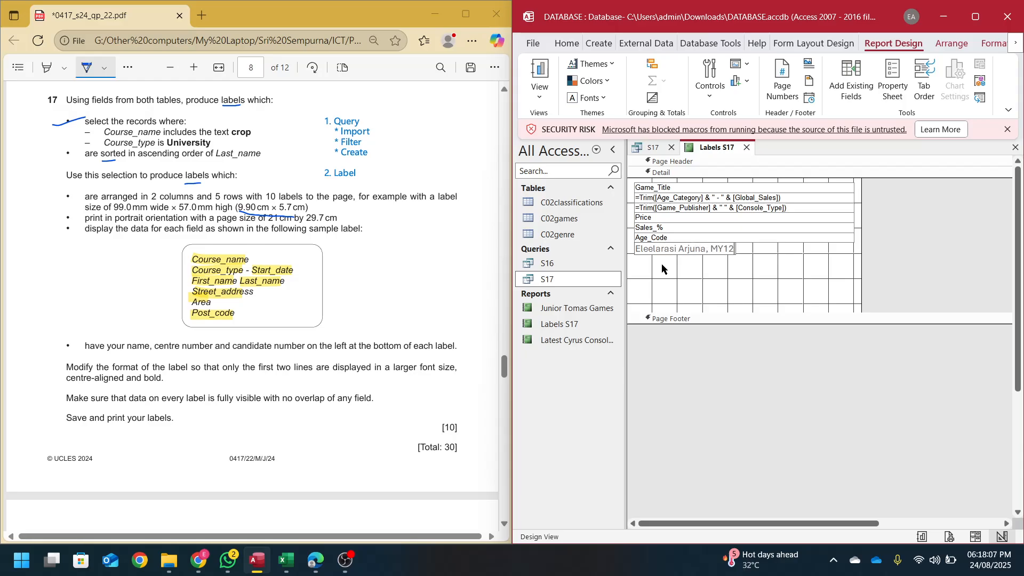
pyautogui.click(727, 280)
pyautogui.click(684, 237)
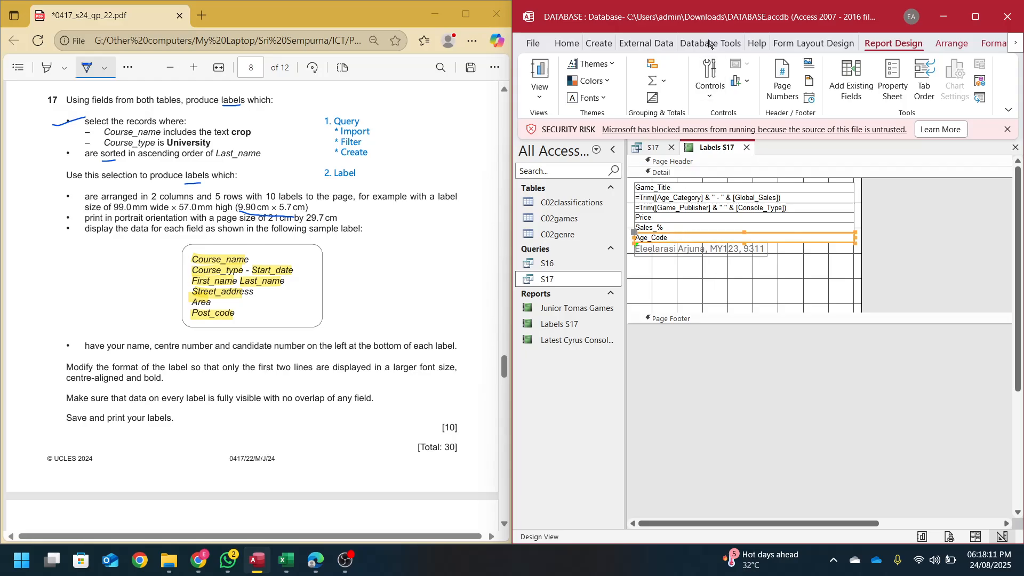
# - Select every label line and set its font to Arial, size 8
pyautogui.click(566, 43)
pyautogui.click(894, 85)
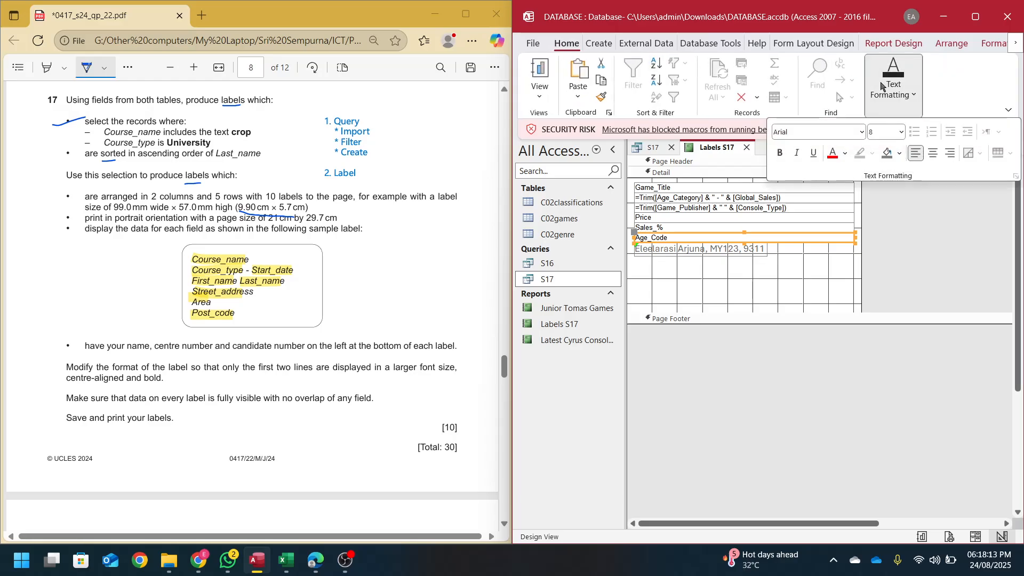
pyautogui.click(785, 285)
pyautogui.hotkey('ctrl', 'a')
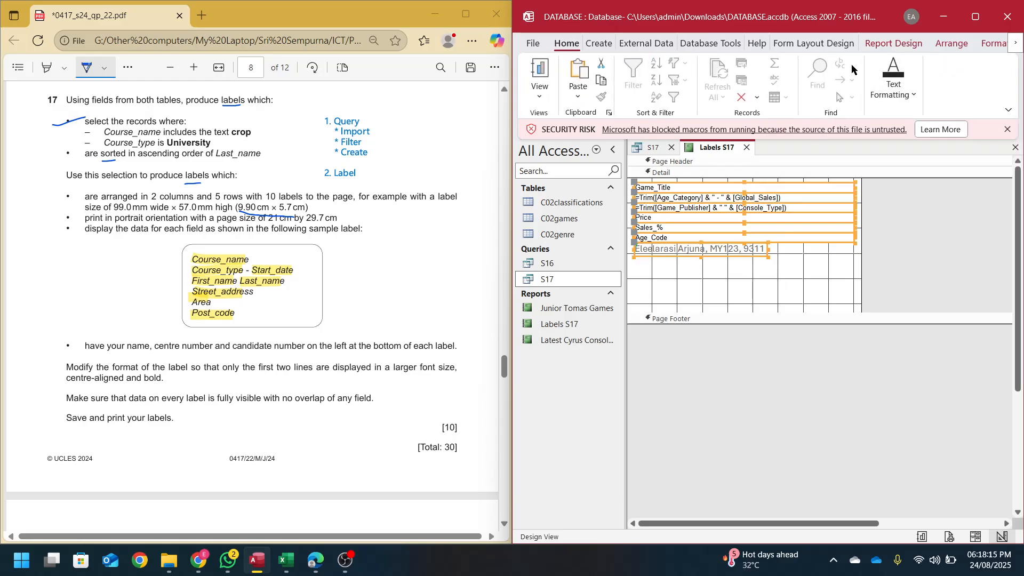
pyautogui.click(894, 86)
pyautogui.click(863, 133)
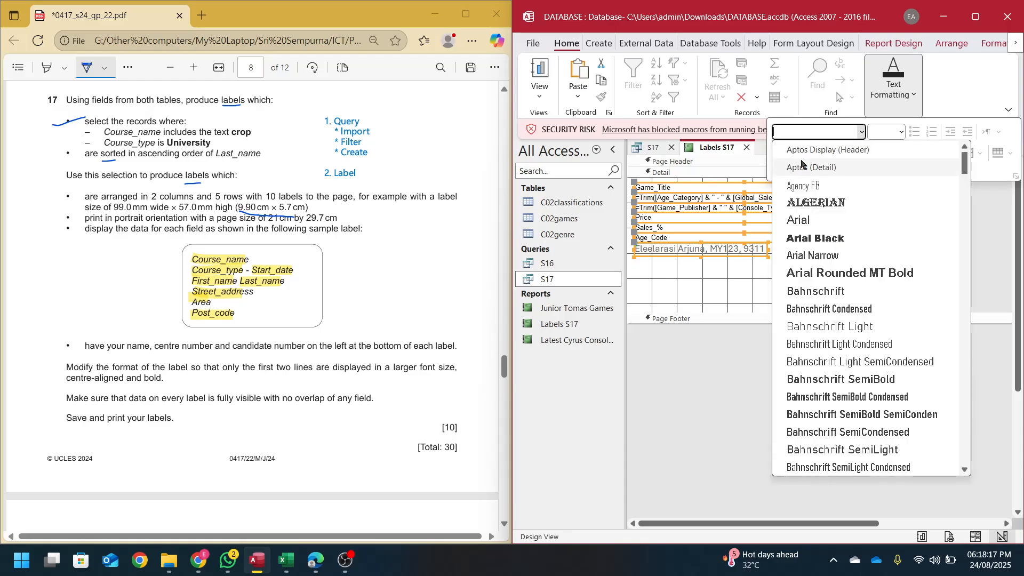
pyautogui.click(816, 220)
pyautogui.click(878, 132)
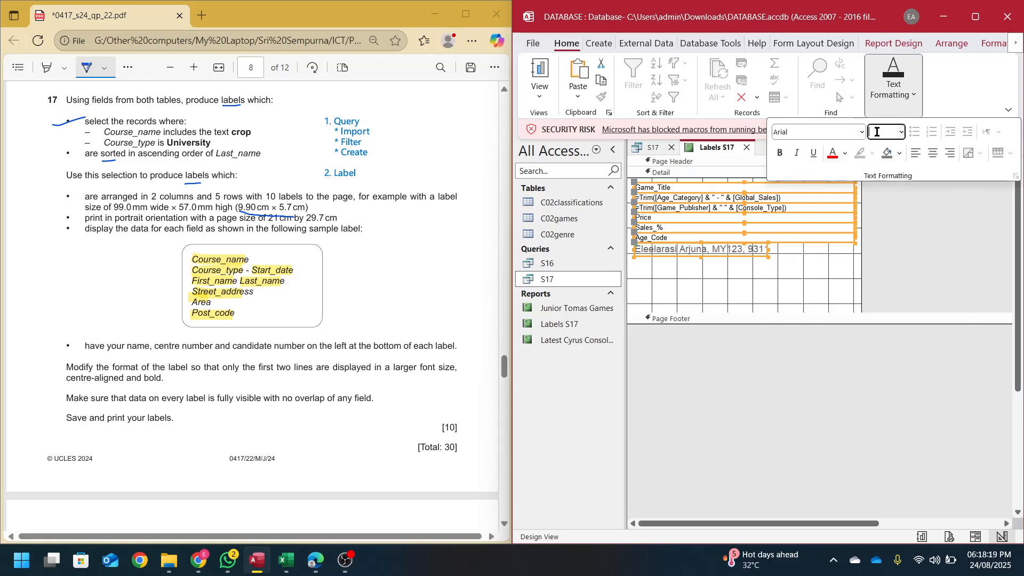
pyautogui.write('8')
pyautogui.press('Return')
# - Set the font colour of all lines to Automatic black and preview the labels
pyautogui.click(898, 91)
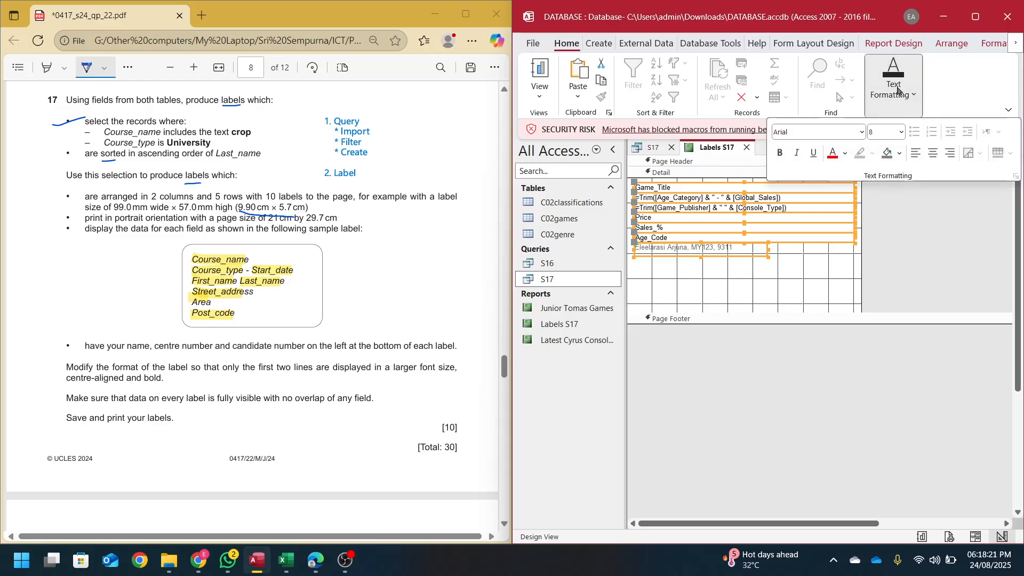
pyautogui.click(845, 154)
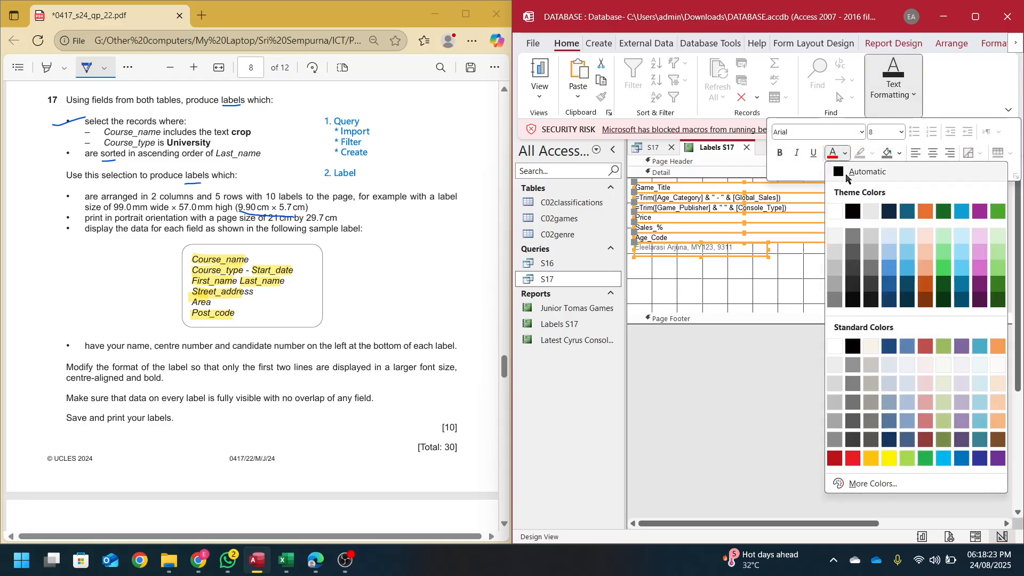
pyautogui.click(859, 175)
pyautogui.click(764, 287)
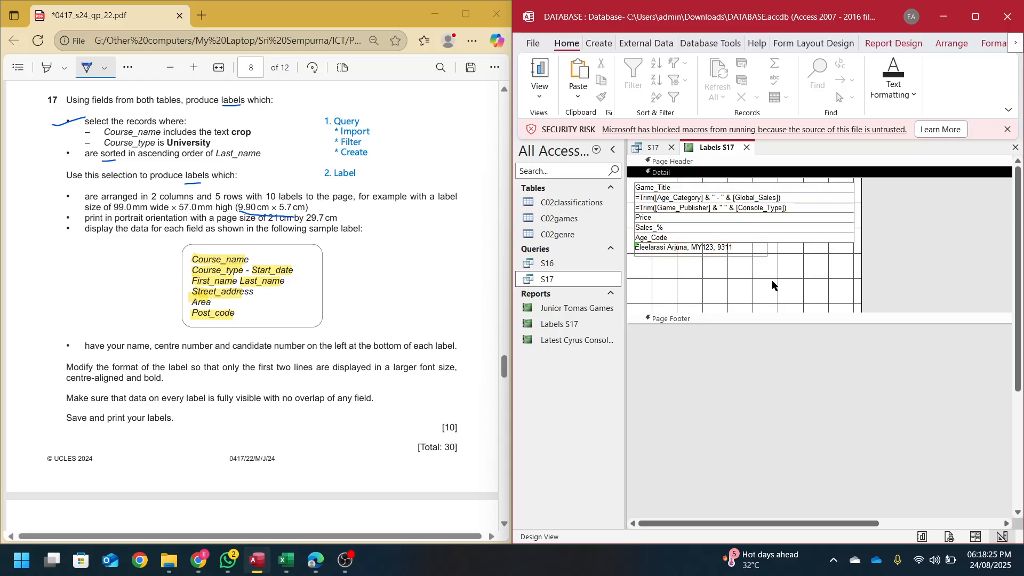
pyautogui.click(949, 537)
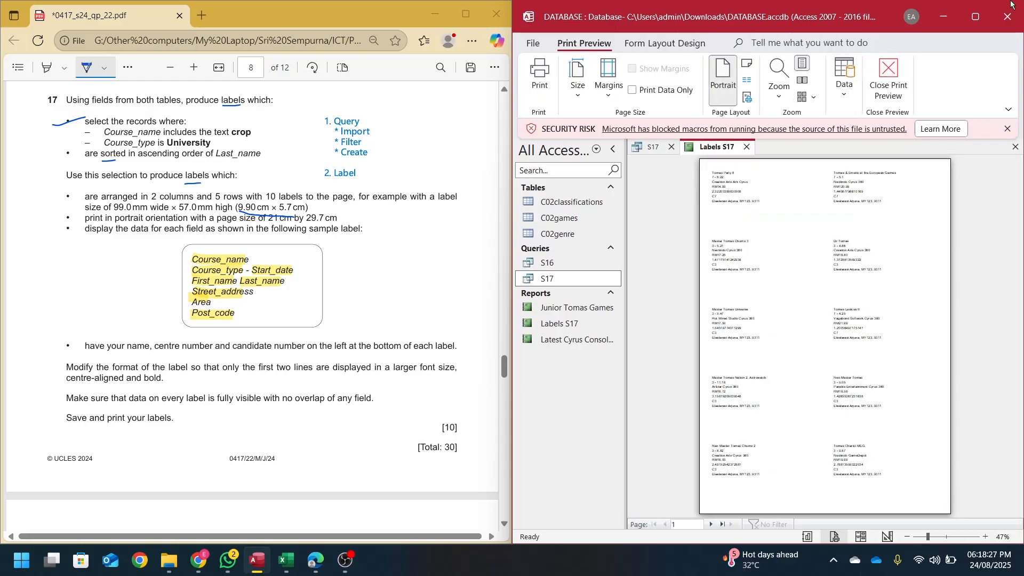
# - Zoom in on the first labels to check the candidate line, collapse the Navigation Pane, then return to Design view
pyautogui.click(976, 16)
pyautogui.click(517, 221)
pyautogui.scroll(1, 428, 295)
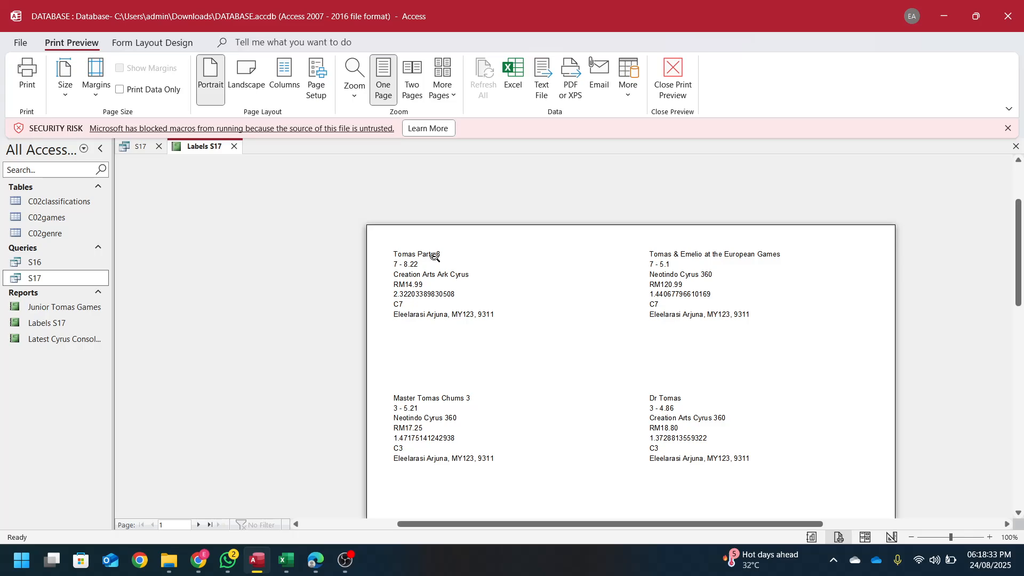
pyautogui.press('super+Right')
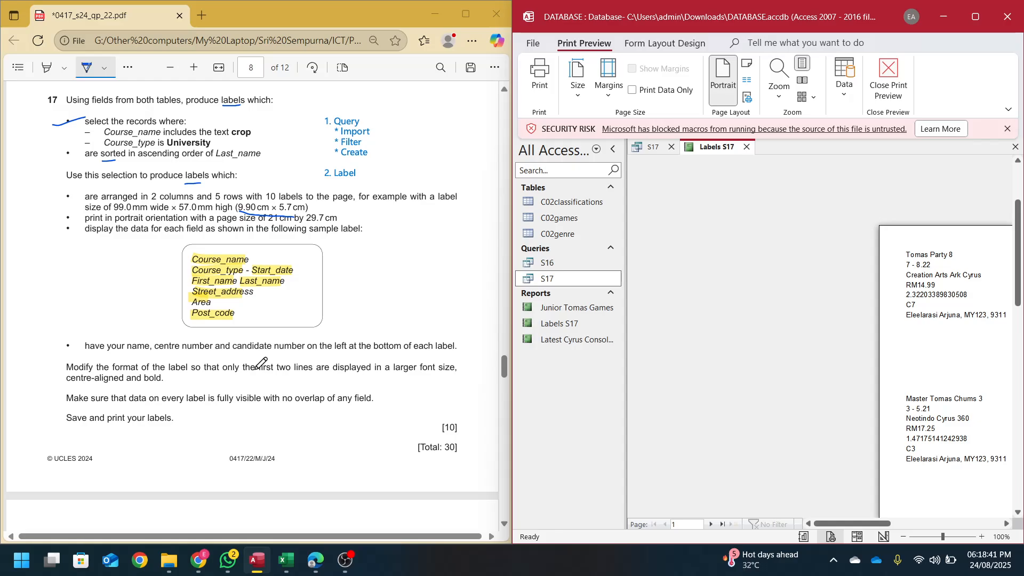
pyautogui.click(613, 149)
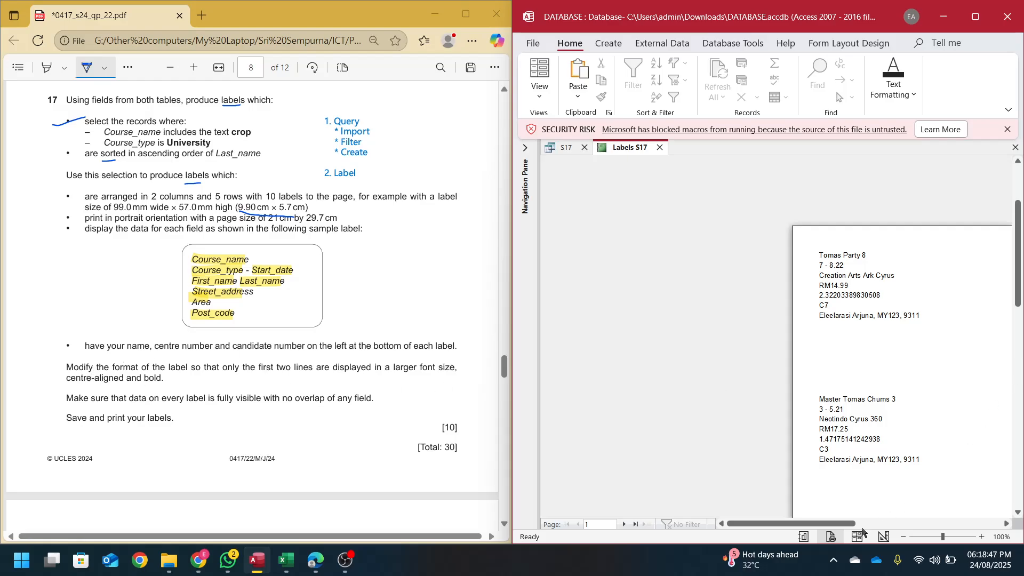
pyautogui.click(883, 537)
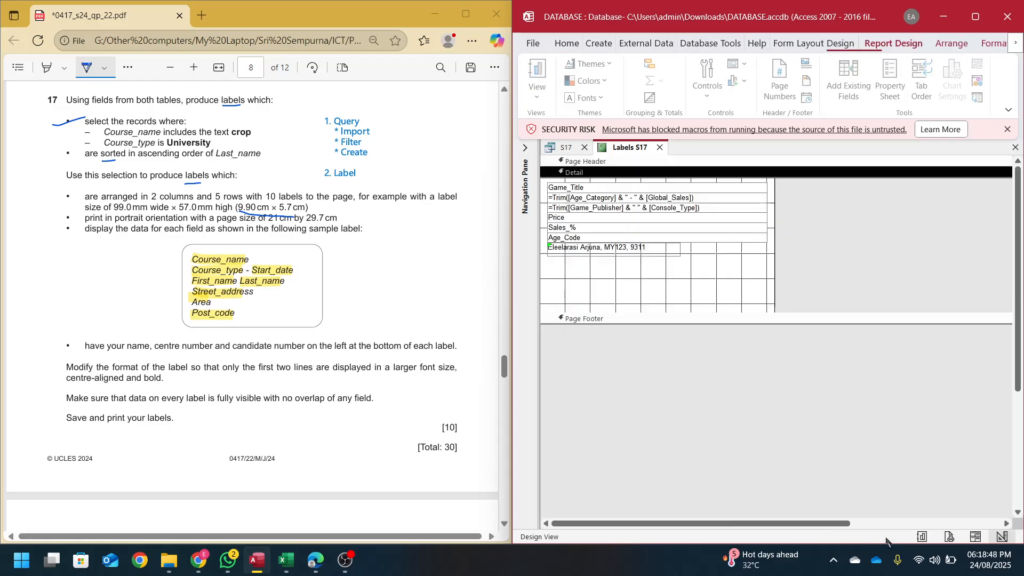
# - Make the Game_Title and Age_Category lines size 12, bold and centred, then preview the labels
pyautogui.click(605, 187)
pyautogui.click(585, 198)
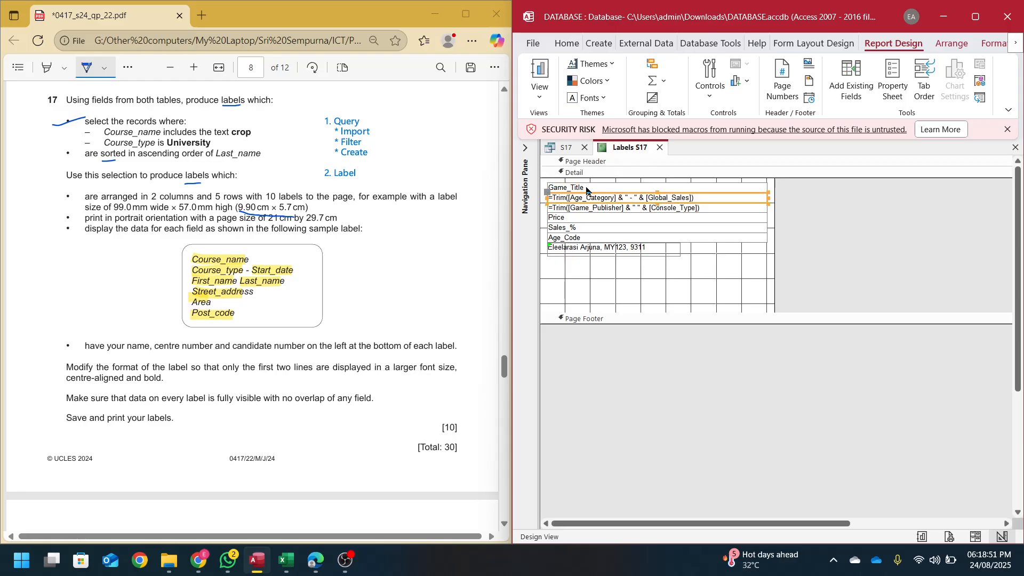
pyautogui.click(587, 188)
pyautogui.keyDown('shift'); pyautogui.click(595, 198); pyautogui.keyUp('shift')
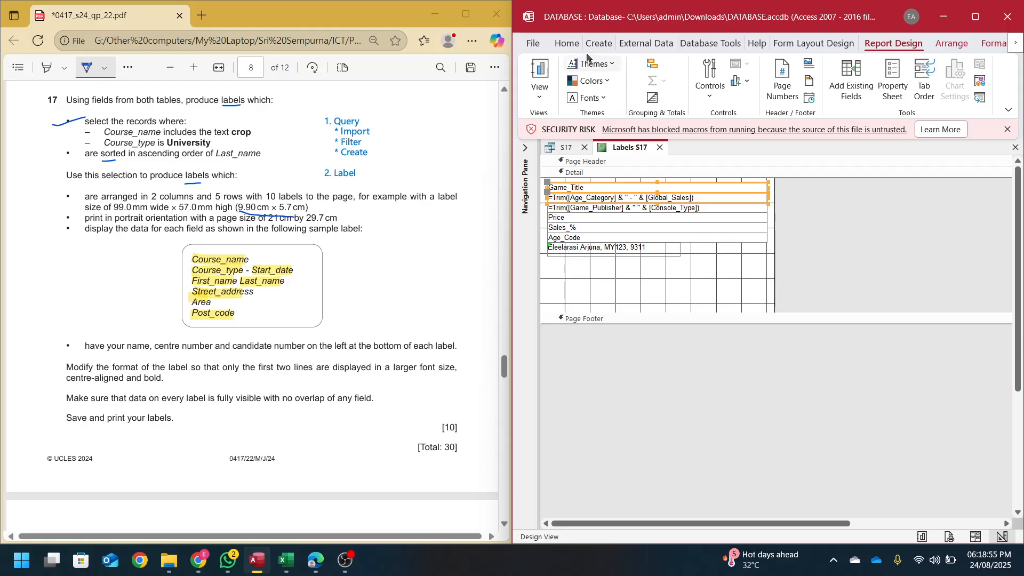
pyautogui.click(566, 44)
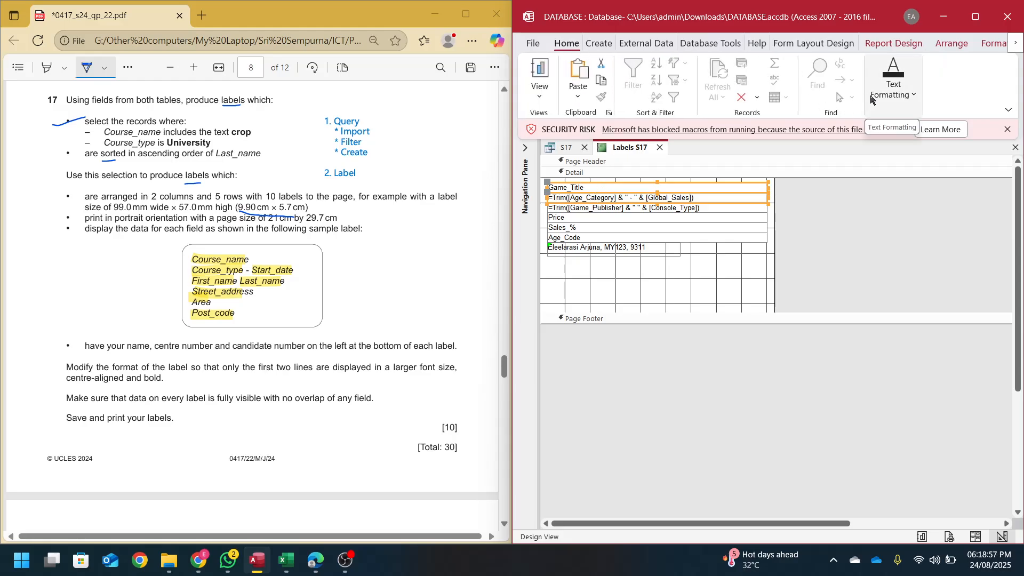
pyautogui.click(894, 85)
pyautogui.click(903, 136)
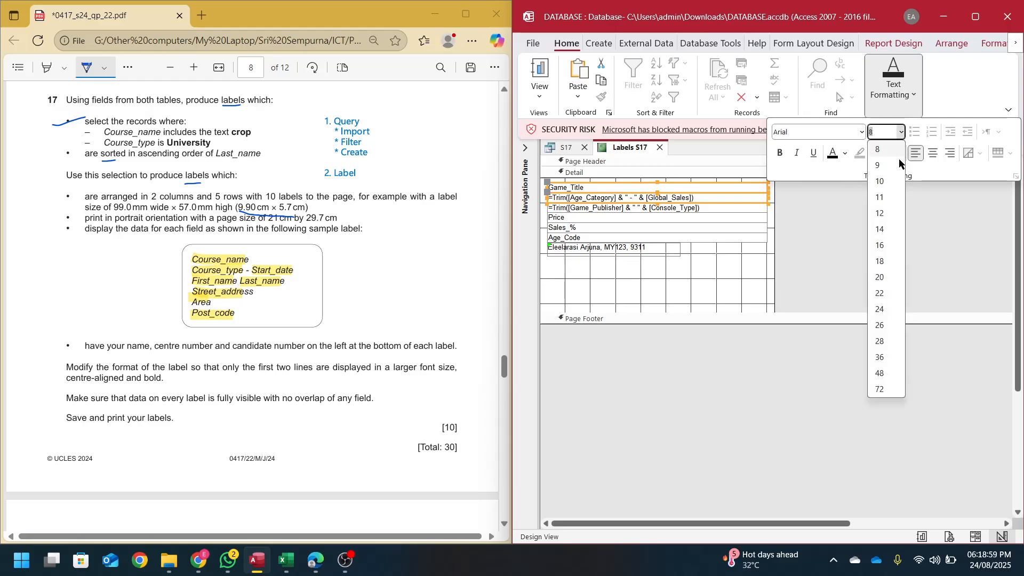
pyautogui.click(889, 217)
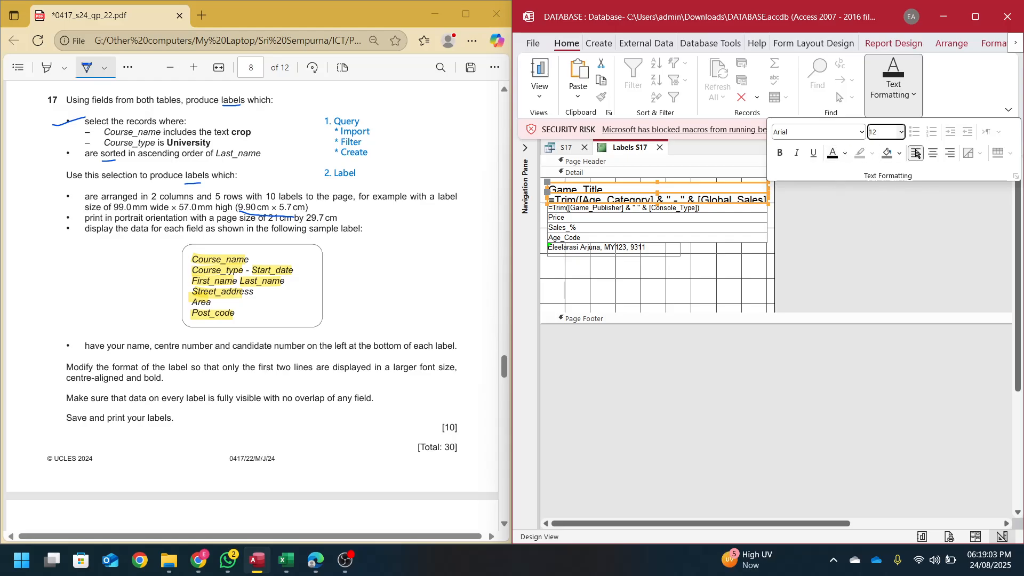
pyautogui.click(933, 153)
pyautogui.click(780, 153)
pyautogui.click(784, 369)
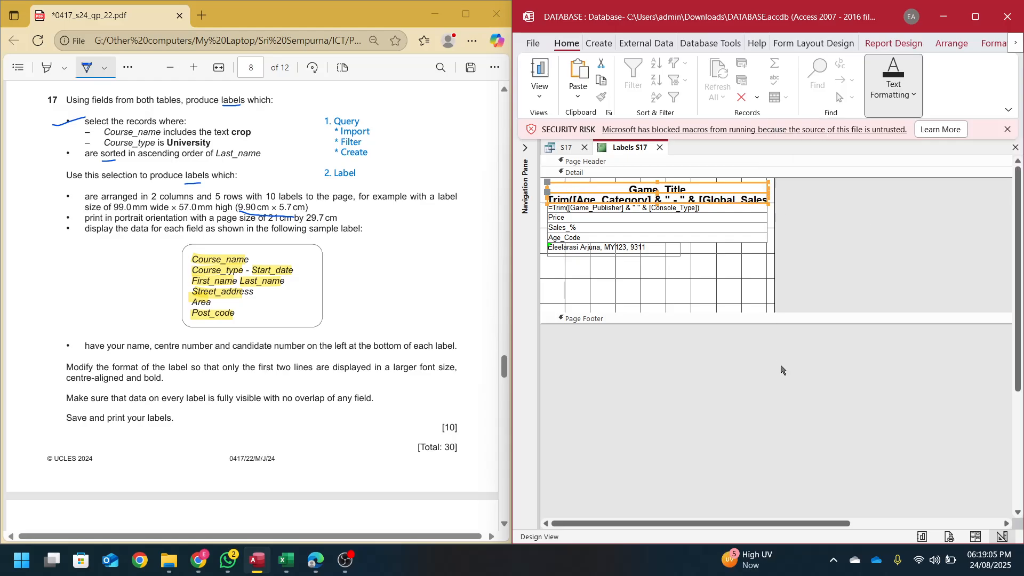
pyautogui.click(950, 537)
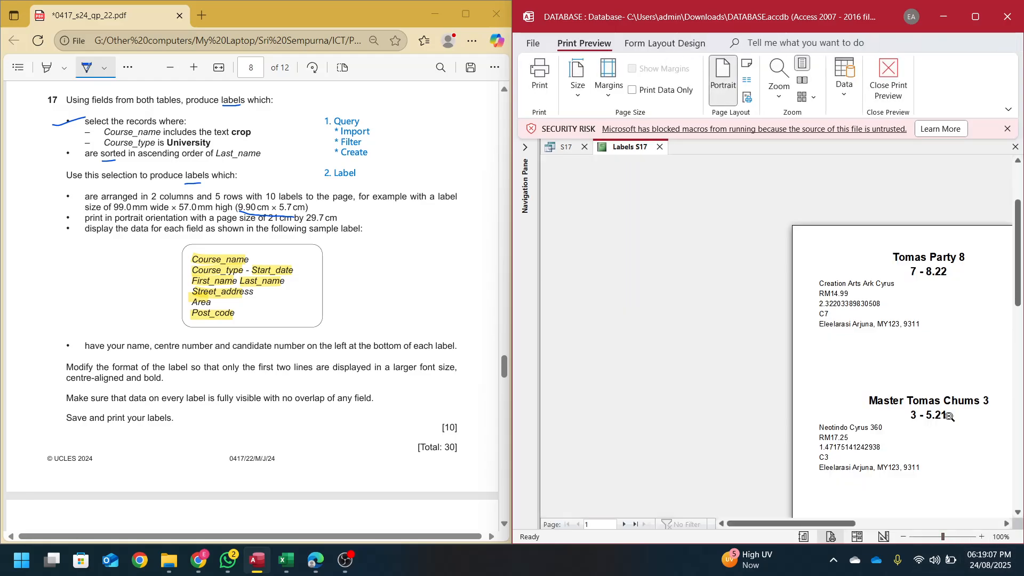
# - Scroll through the full-screen label preview, zoom out to one page, then dock Access beside the paper
pyautogui.click(976, 17)
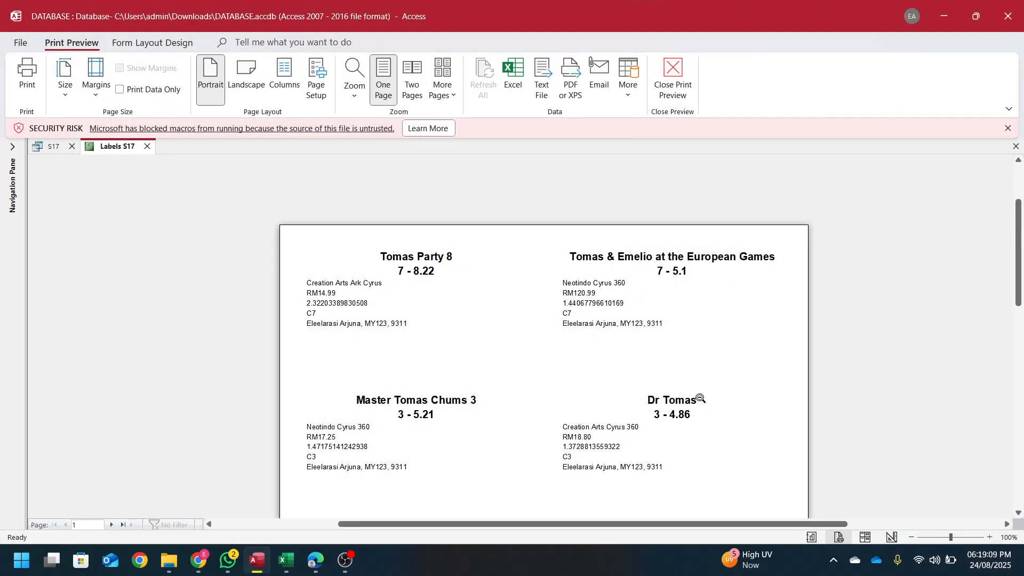
pyautogui.scroll(-3, 701, 399)
pyautogui.scroll(4, 666, 286)
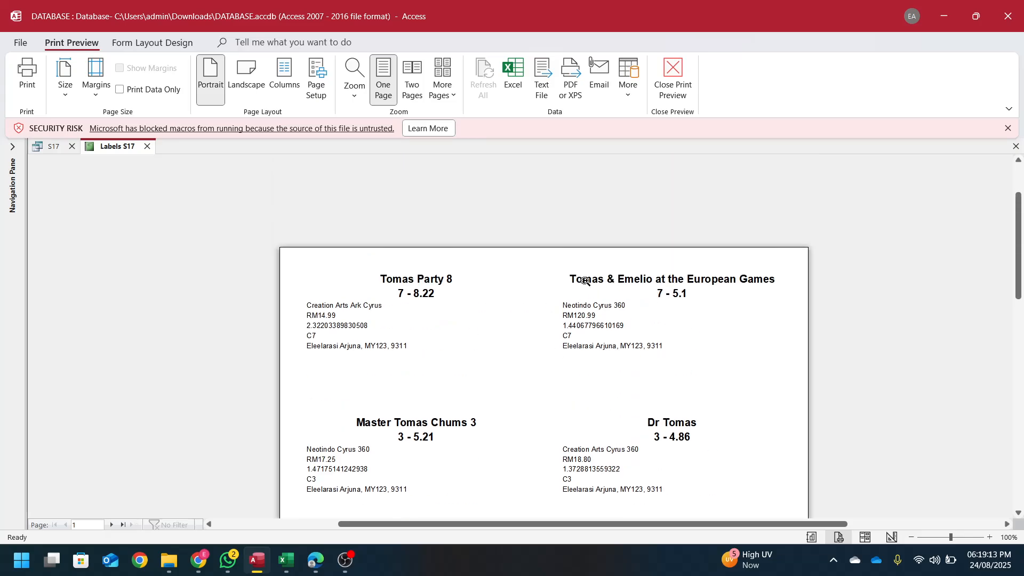
pyautogui.scroll(-15, 670, 427)
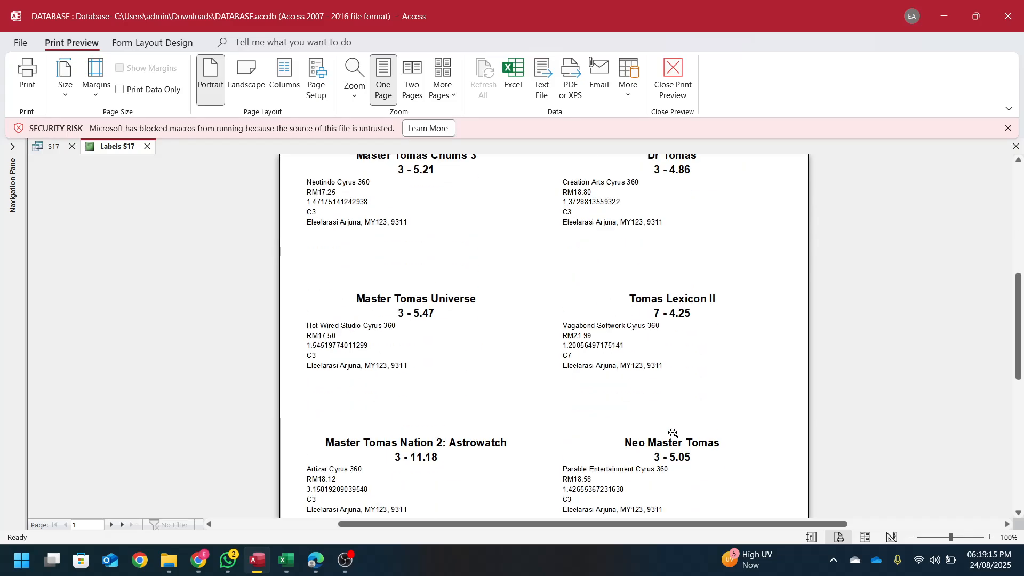
pyautogui.scroll(3, 671, 422)
pyautogui.click(672, 389)
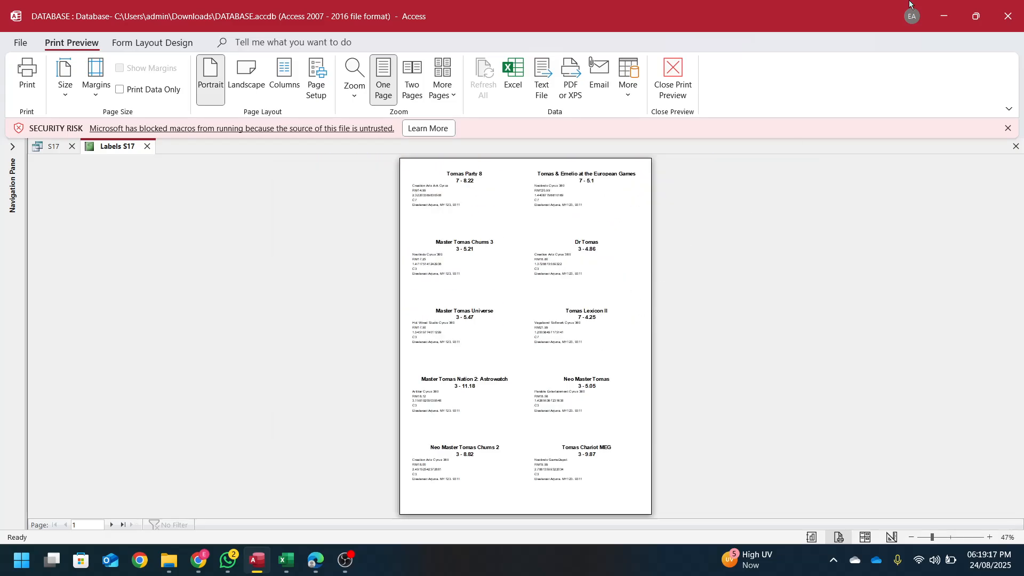
pyautogui.moveTo(838, 4); pyautogui.dragTo(963, 286)
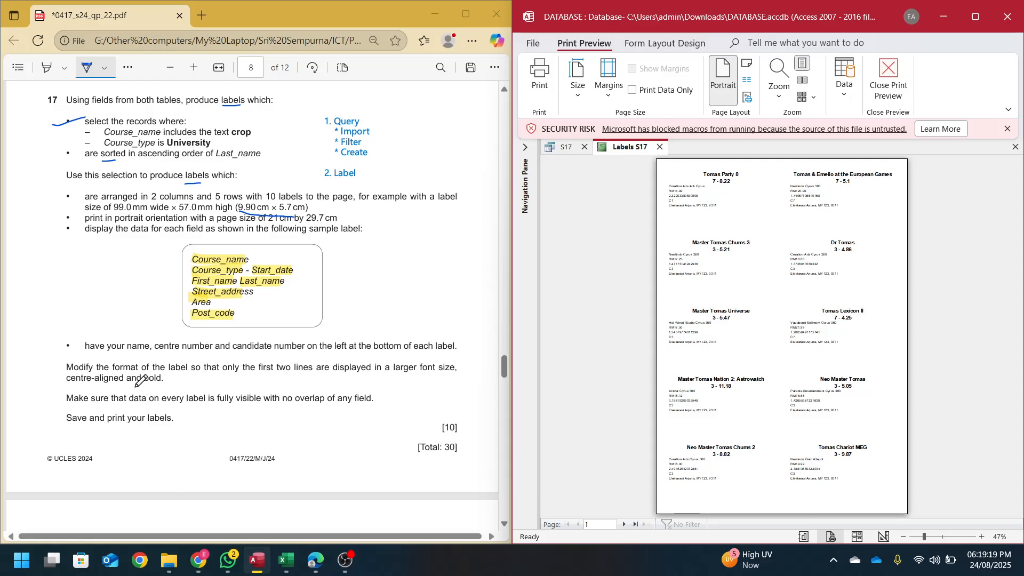